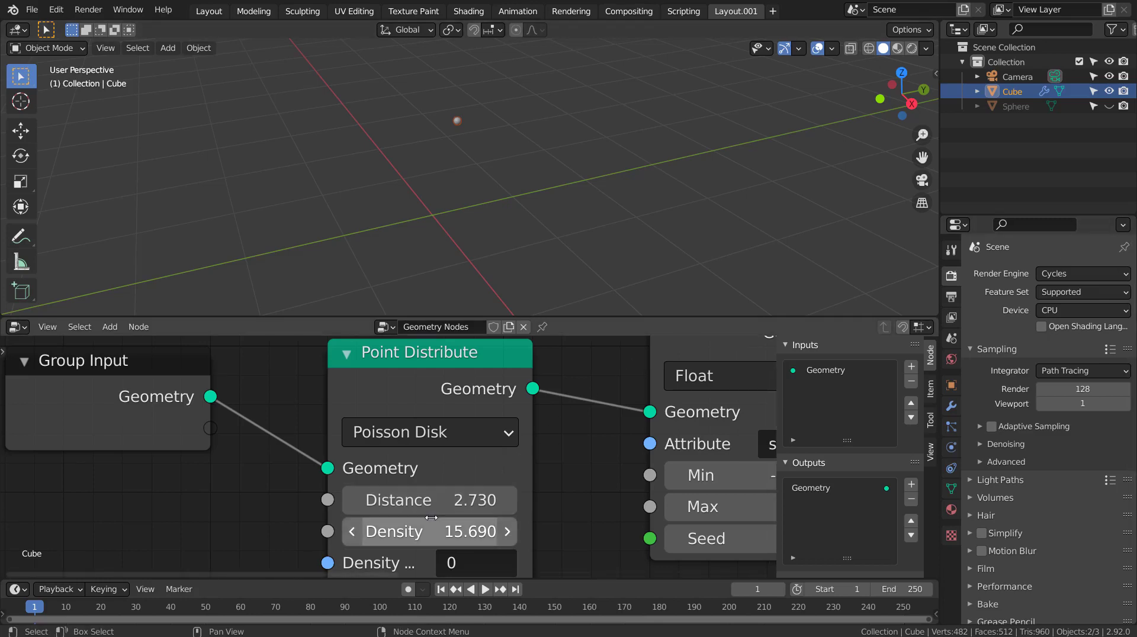
Step: Raise the Point Distribute Distance from 2.730 to 3.080, leaving one sphere instance on the cube
mouse_move(425, 507)
shift+mouse_down()
mouse_move(344, 506)
mouse_move(434, 506)
shift+mouse_up()
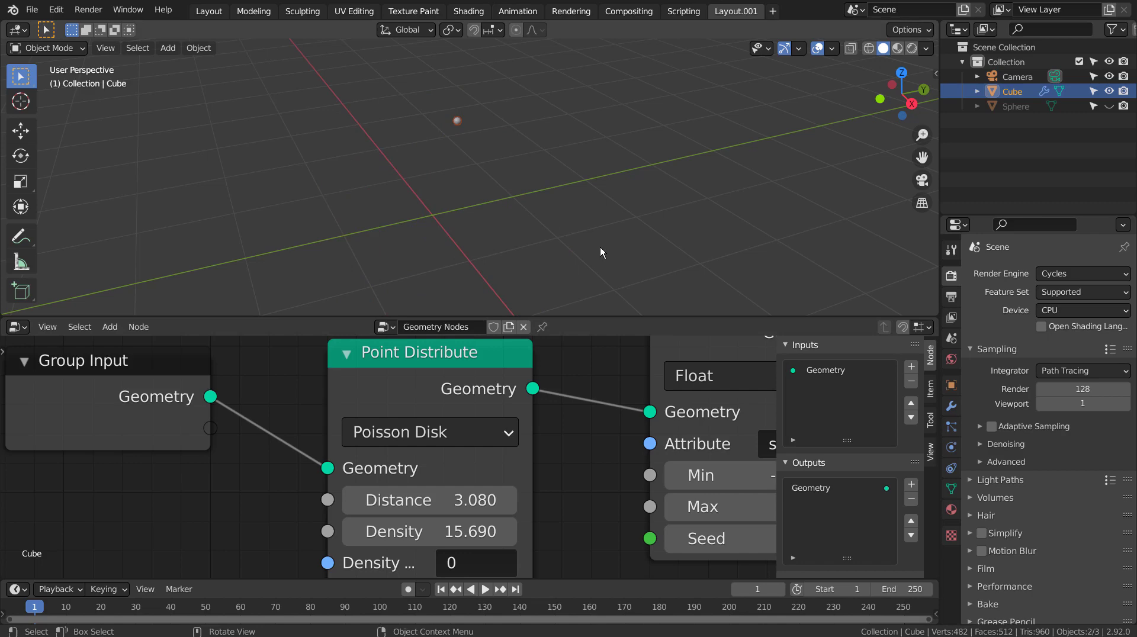
scroll(604, 447, down, 2)
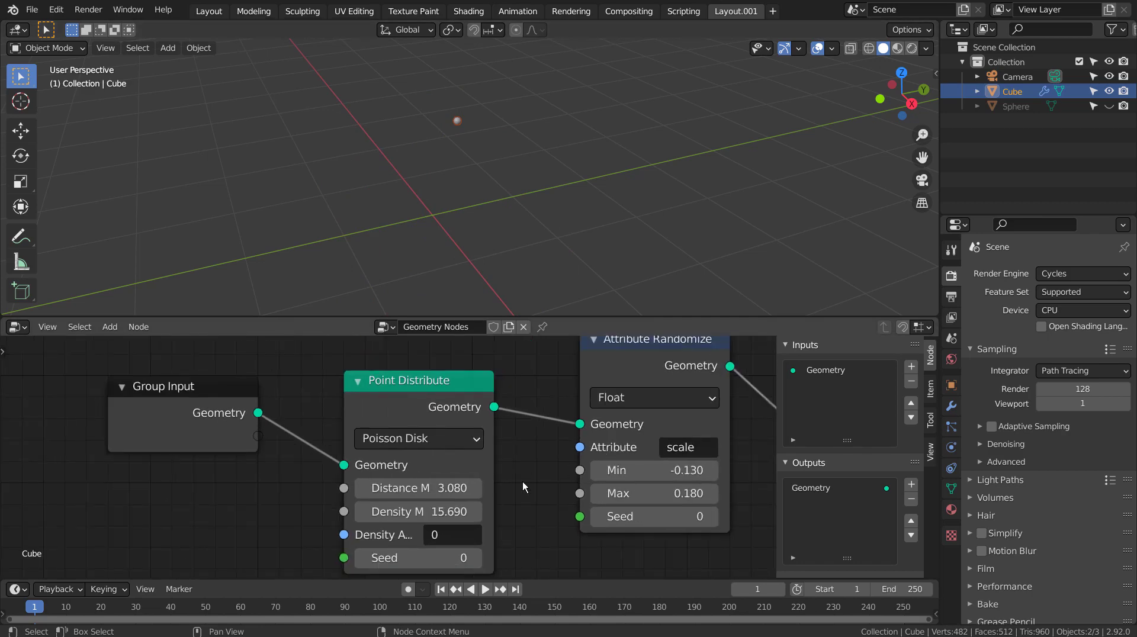
Step: Maximize the Geometry Nodes editor, hide its sidebar, and zoom to frame Group Input through Group Output
key(ctrl+space)
scroll(665, 480, down, 3)
ctrl+scroll(666, 480, down, 4)
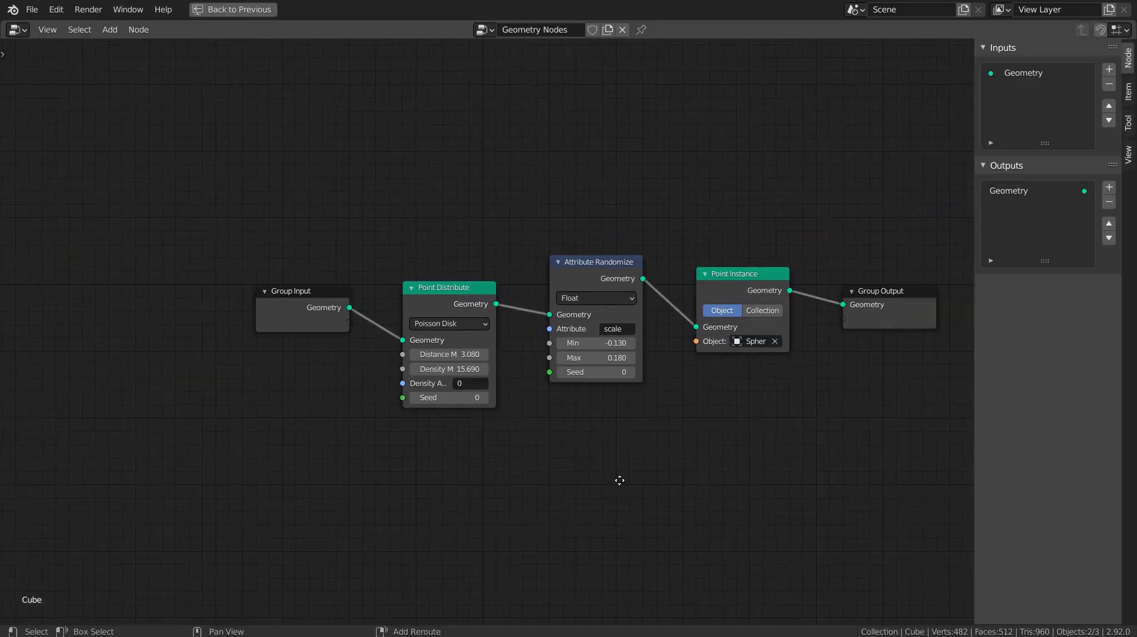
scroll(578, 481, up, 1)
scroll(578, 481, up, 1)
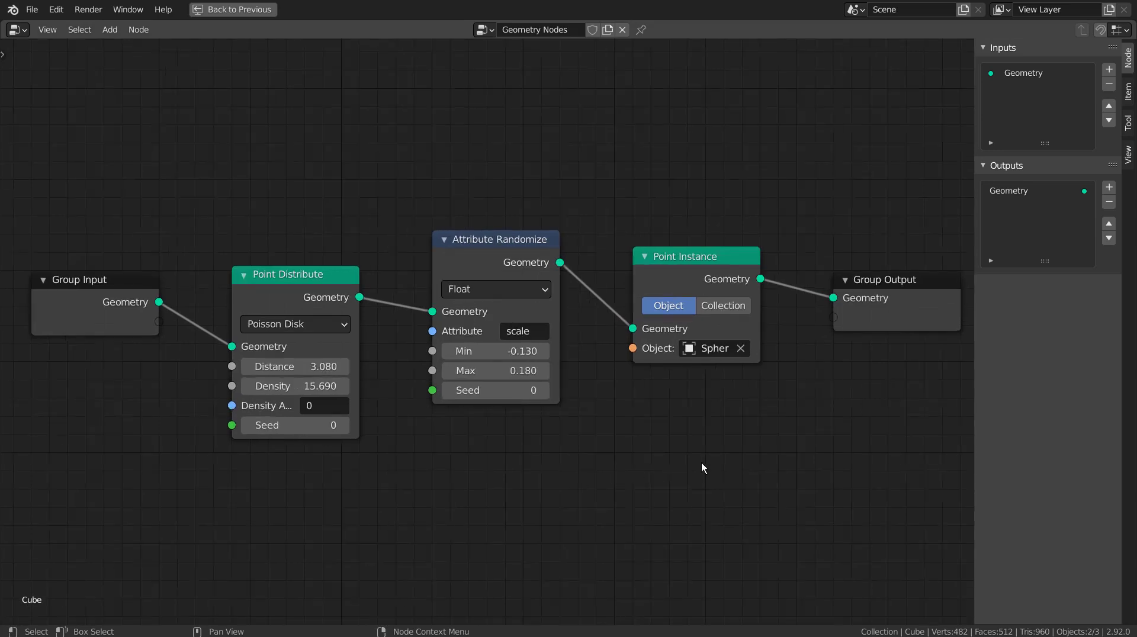
key(n)
scroll(684, 464, up, 1)
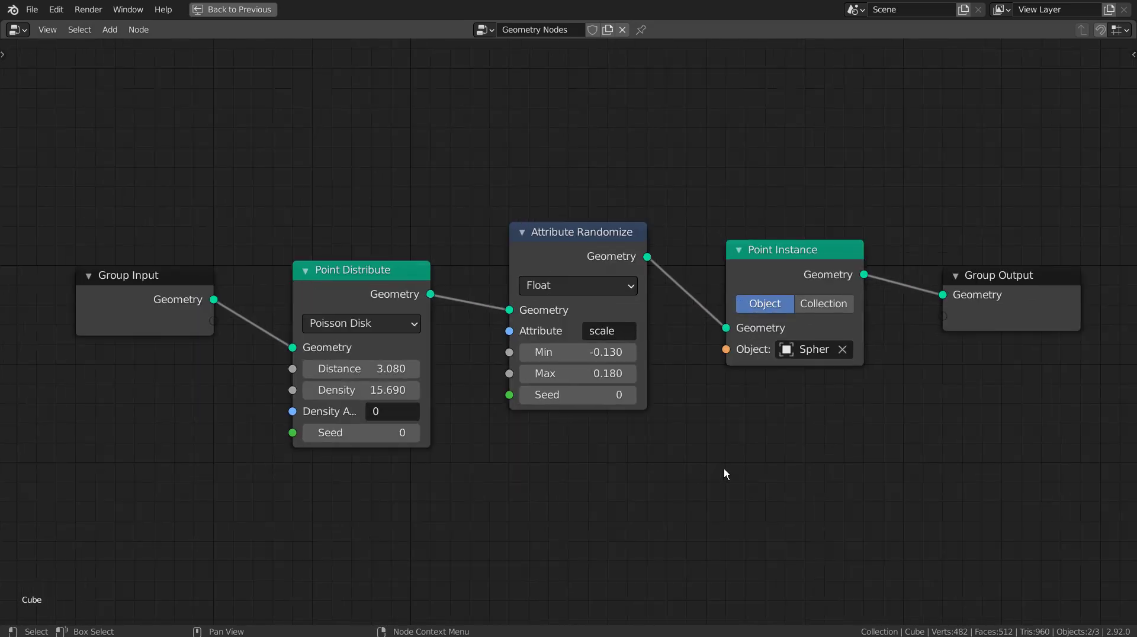
scroll(726, 468, up, 1)
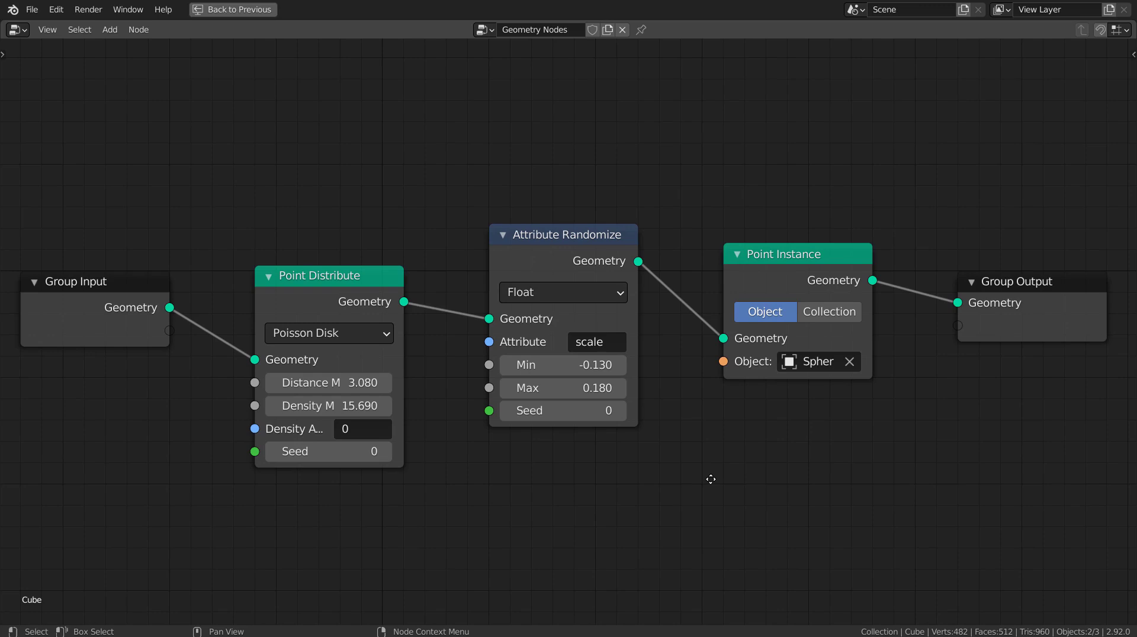
key(ctrl)
Step: Restore the full layout and toggle Cube and Sphere visibility until both are shown
key(ctrl+space)
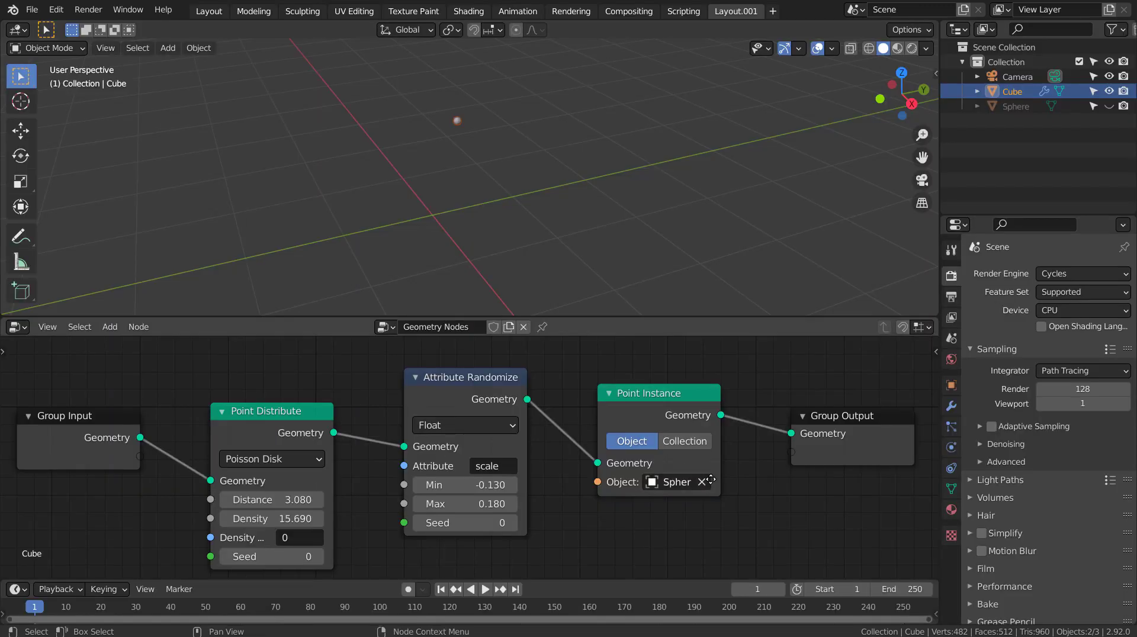
click(1108, 105)
click(1108, 94)
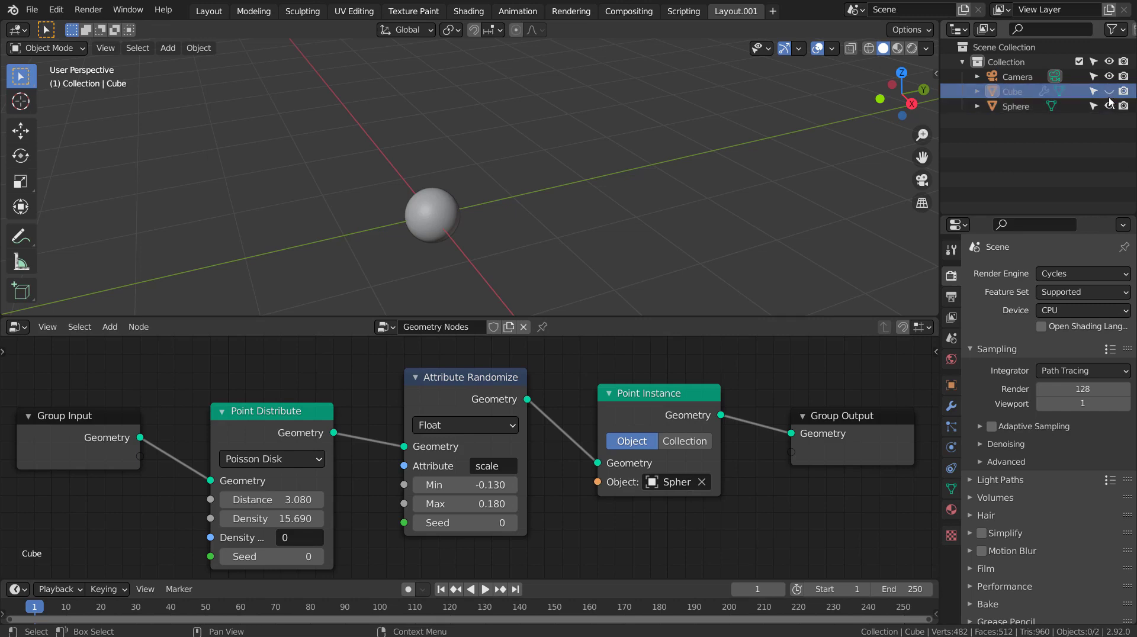
click(1109, 106)
click(1109, 94)
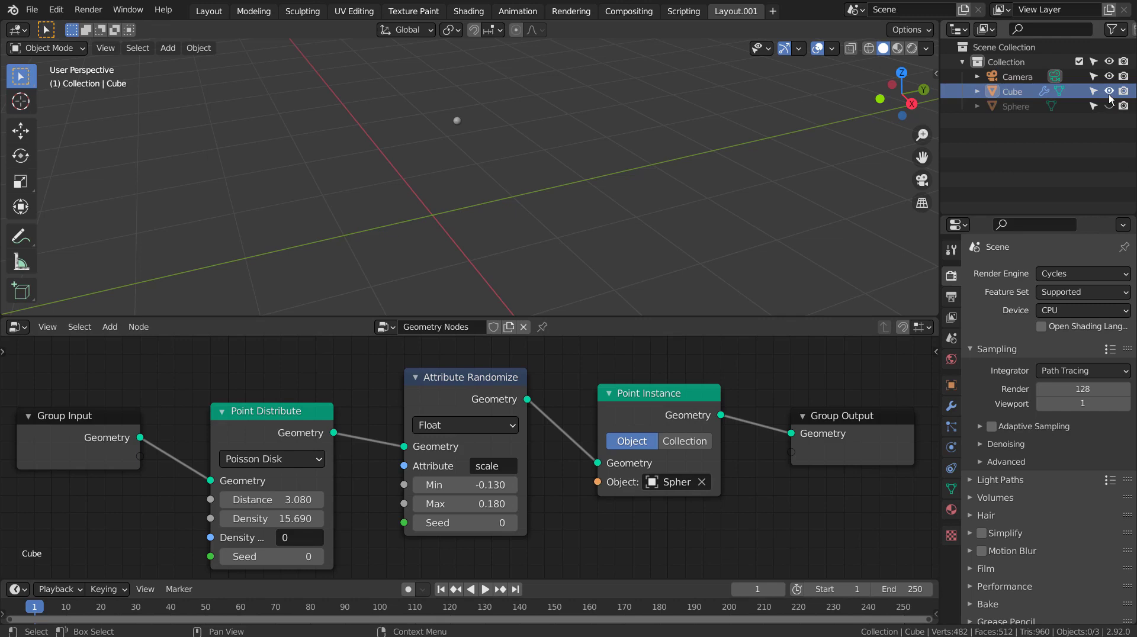
click(1108, 92)
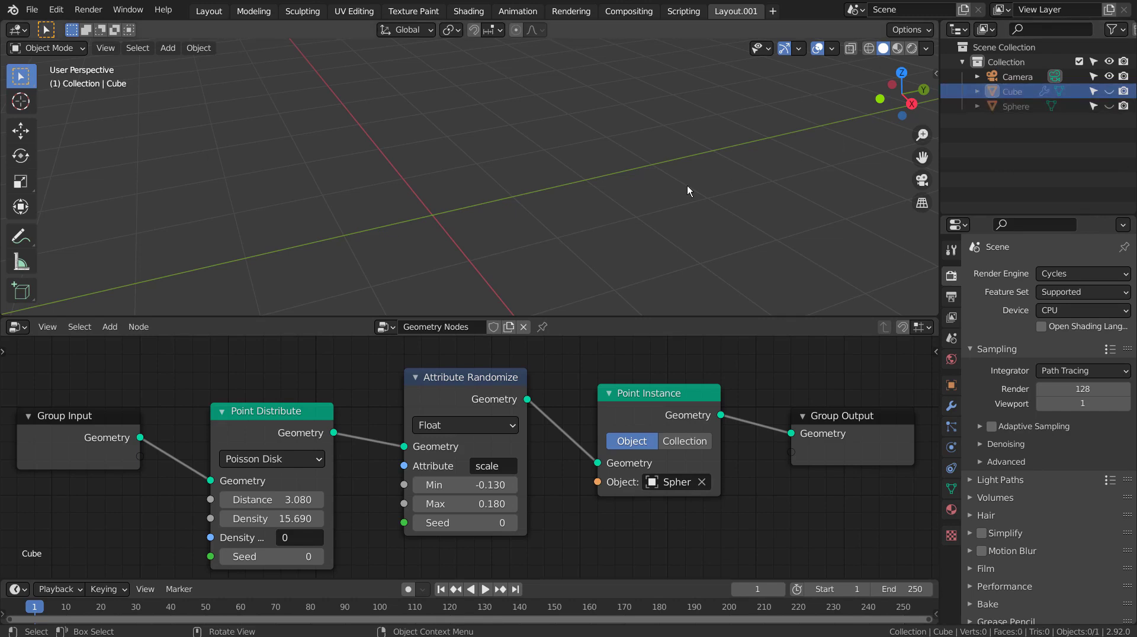
scroll(687, 190, right, 2)
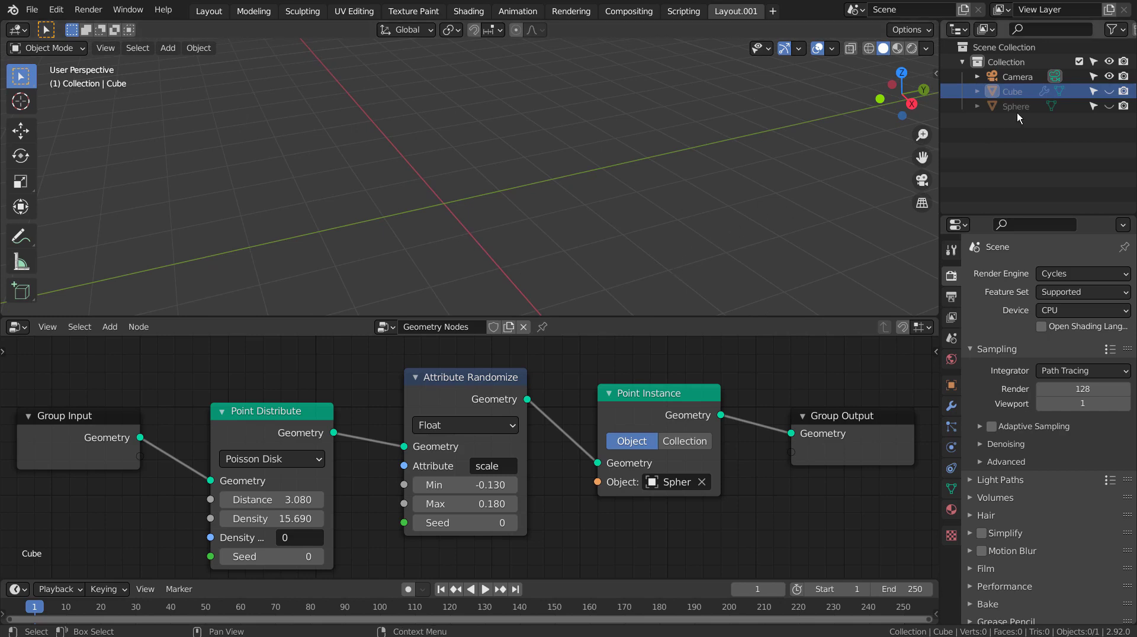
click(1109, 91)
click(1109, 106)
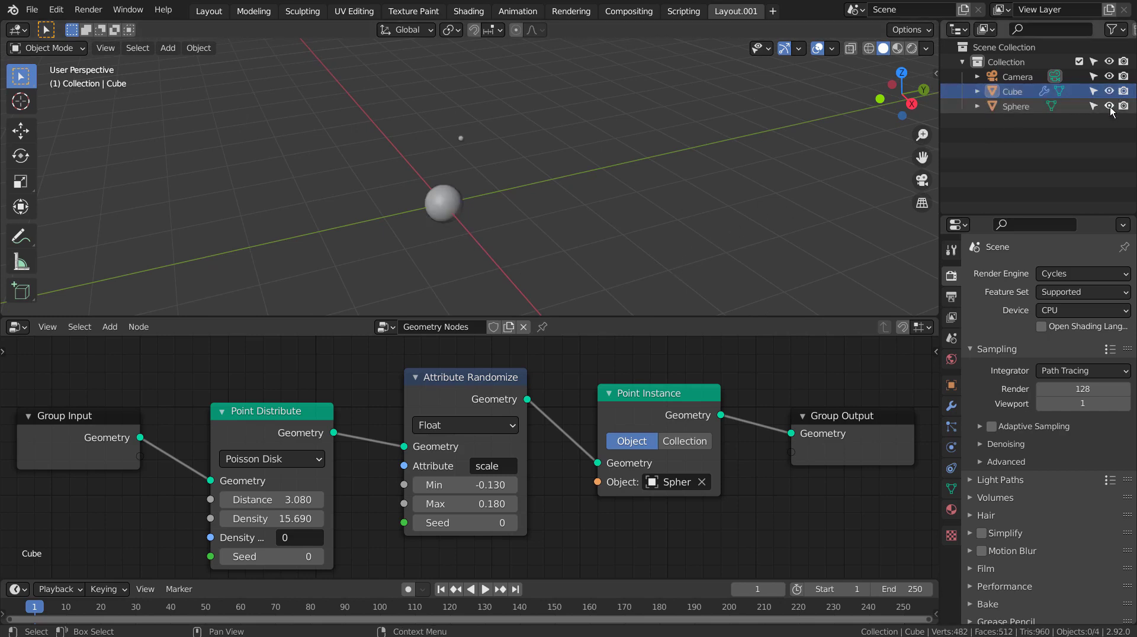
click(654, 482)
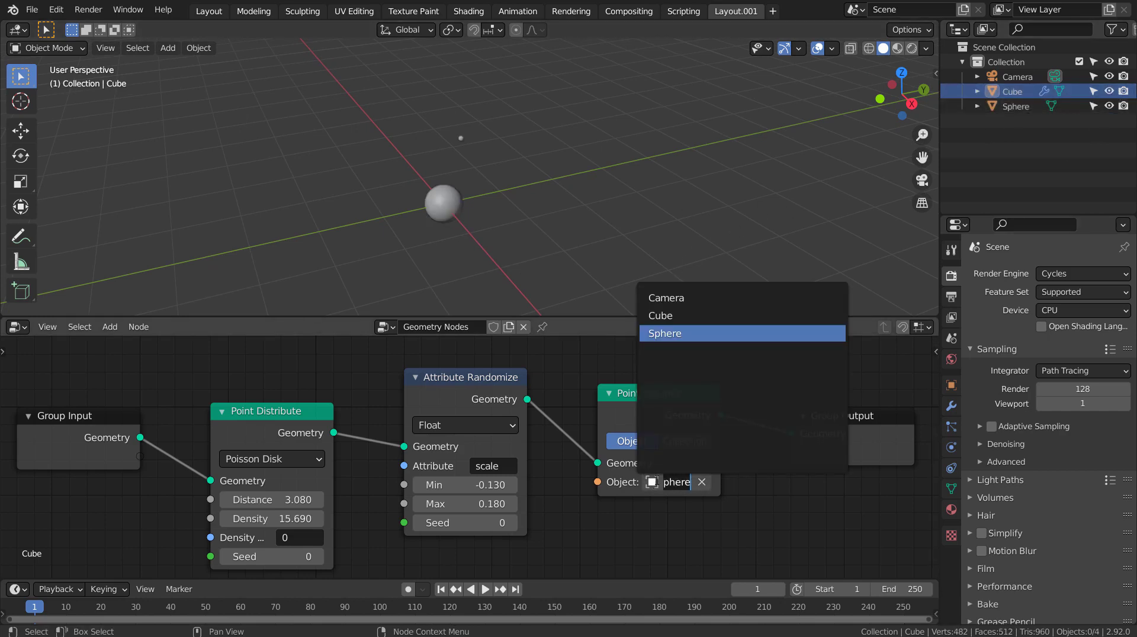
Step: Keep Sphere as the instance, hide the source Sphere, and set Point Distribute Distance to 0
click(634, 542)
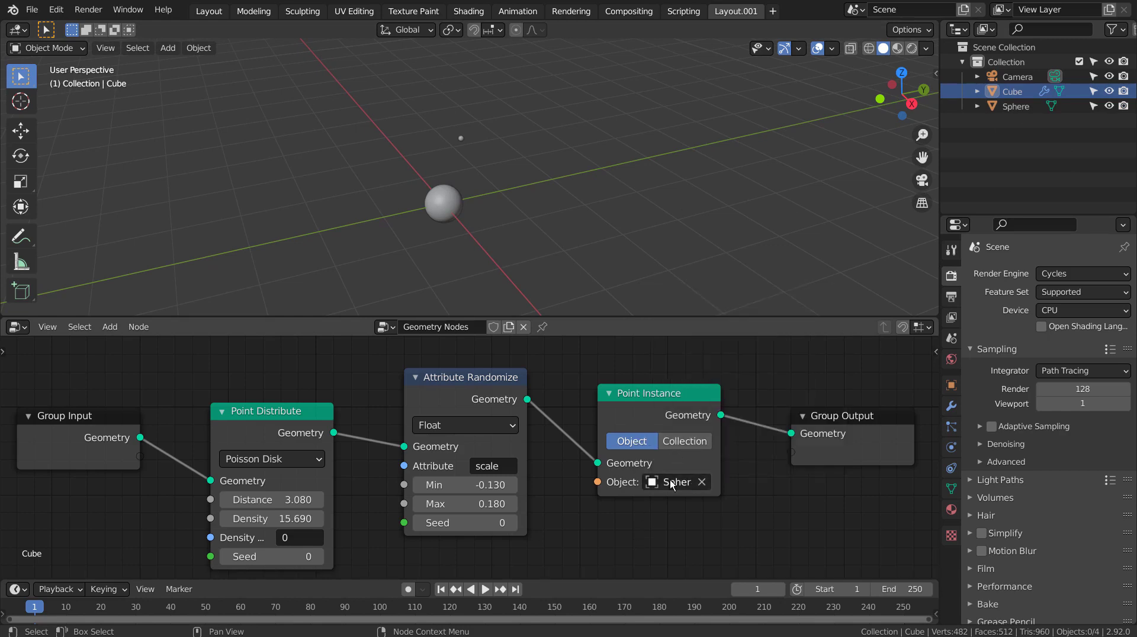
click(1108, 106)
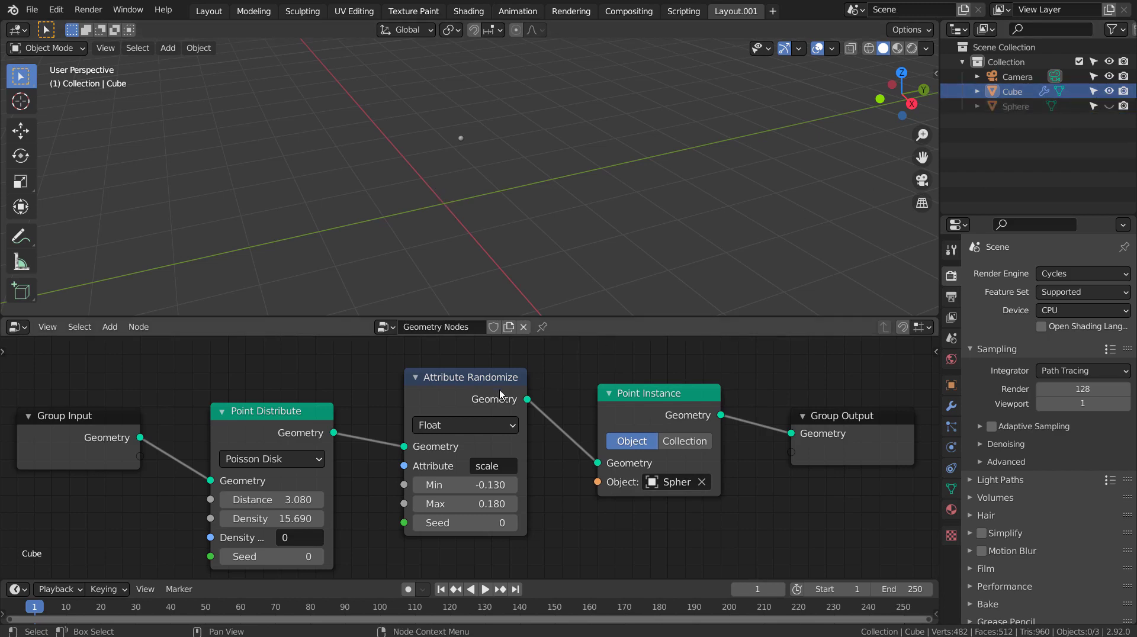
click(274, 500)
text(0)
key(Return)
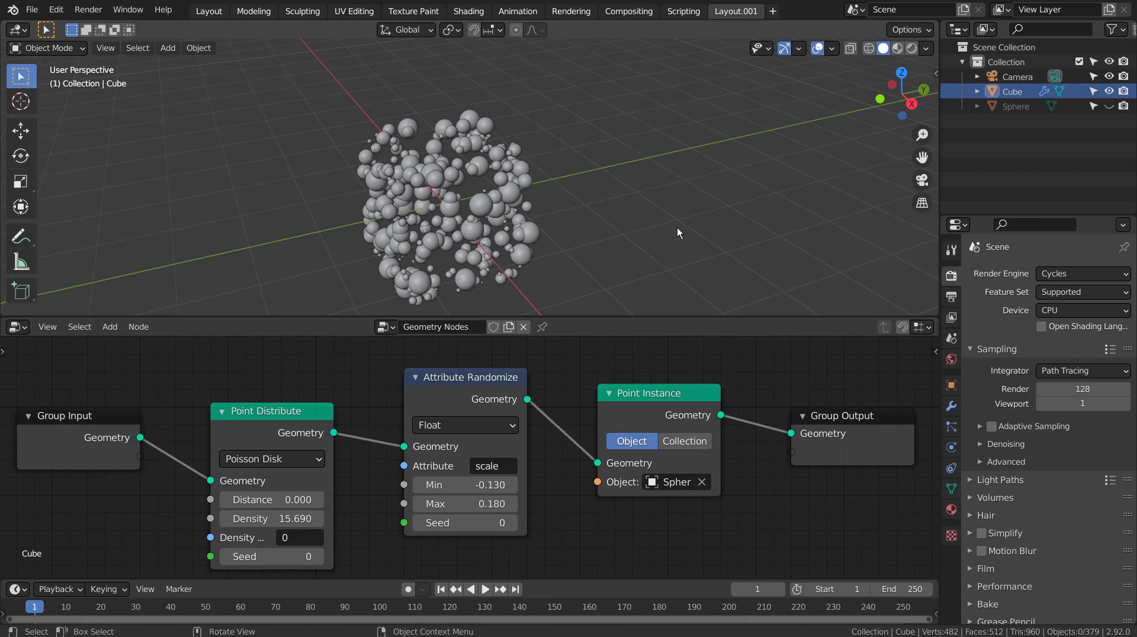
key(shift+a)
Step: Add a new cube, Cube.001, and make the Geometry Nodes Cube's sphere instances real
mouse_move(677, 227)
click(734, 240)
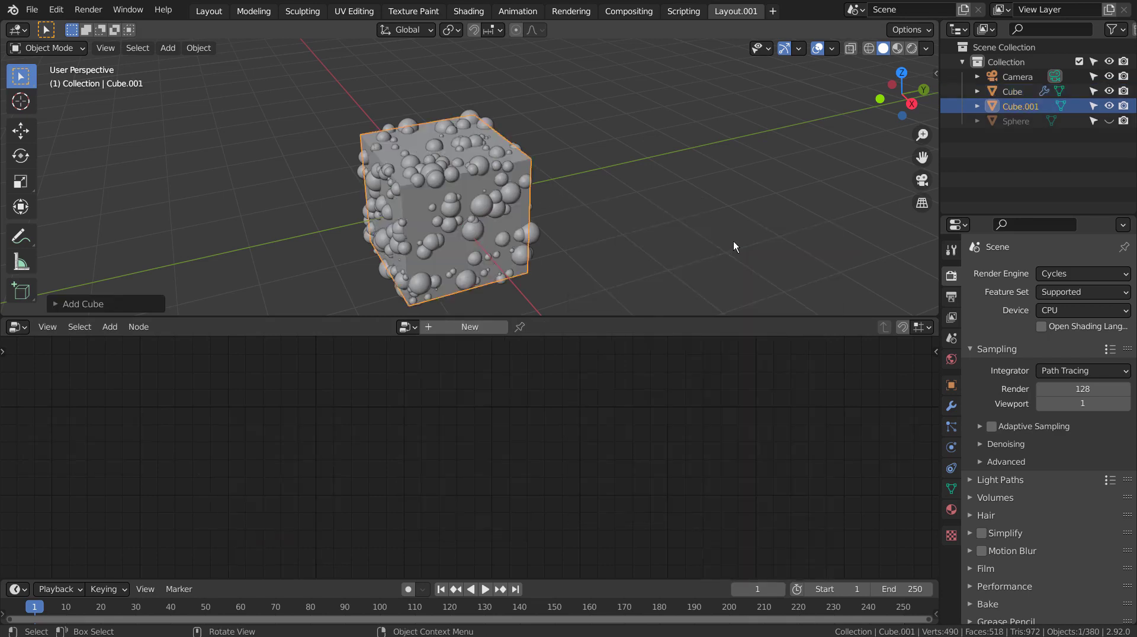
click(536, 236)
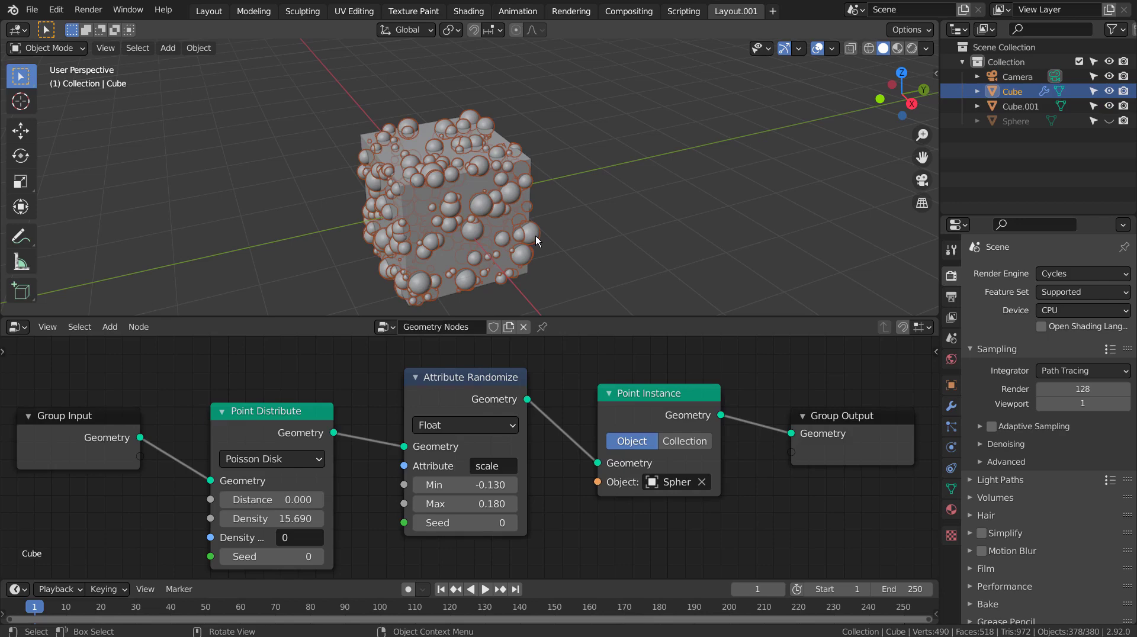
key(ctrl+a)
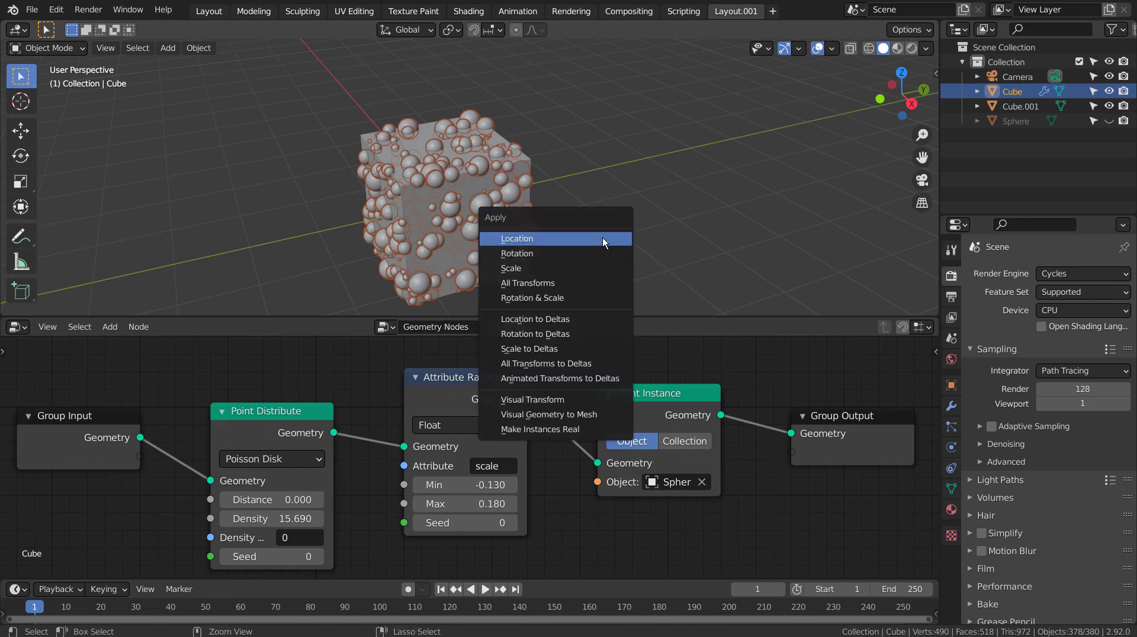
click(602, 428)
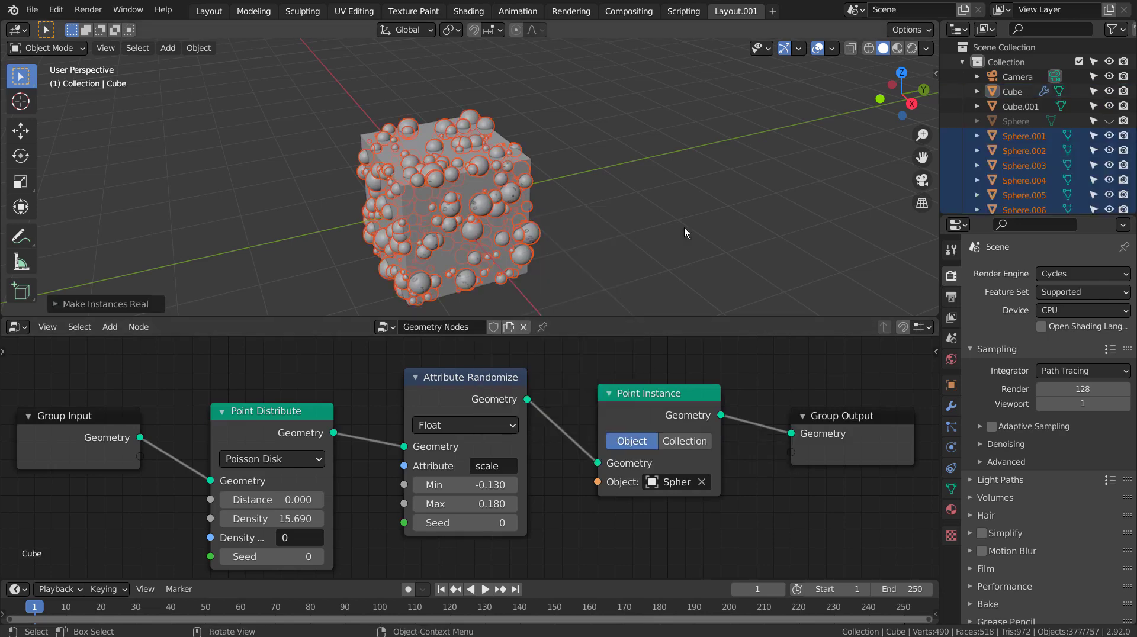
Step: Move the real spheres into a new Collection 2 and join them into Sphere.264
key(m)
click(681, 210)
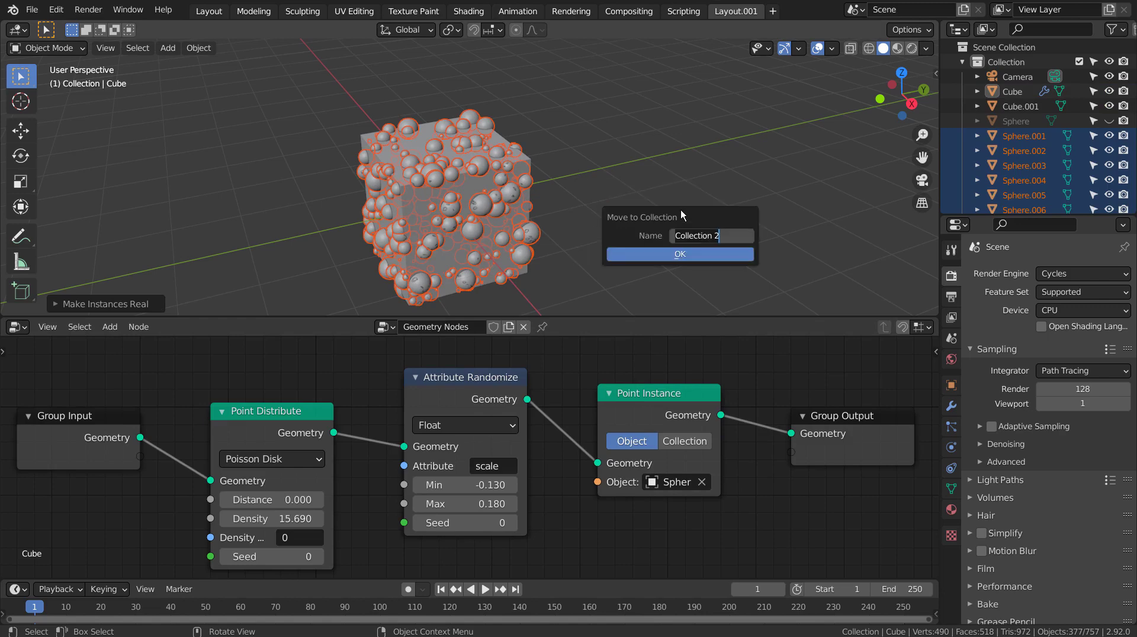
click(681, 254)
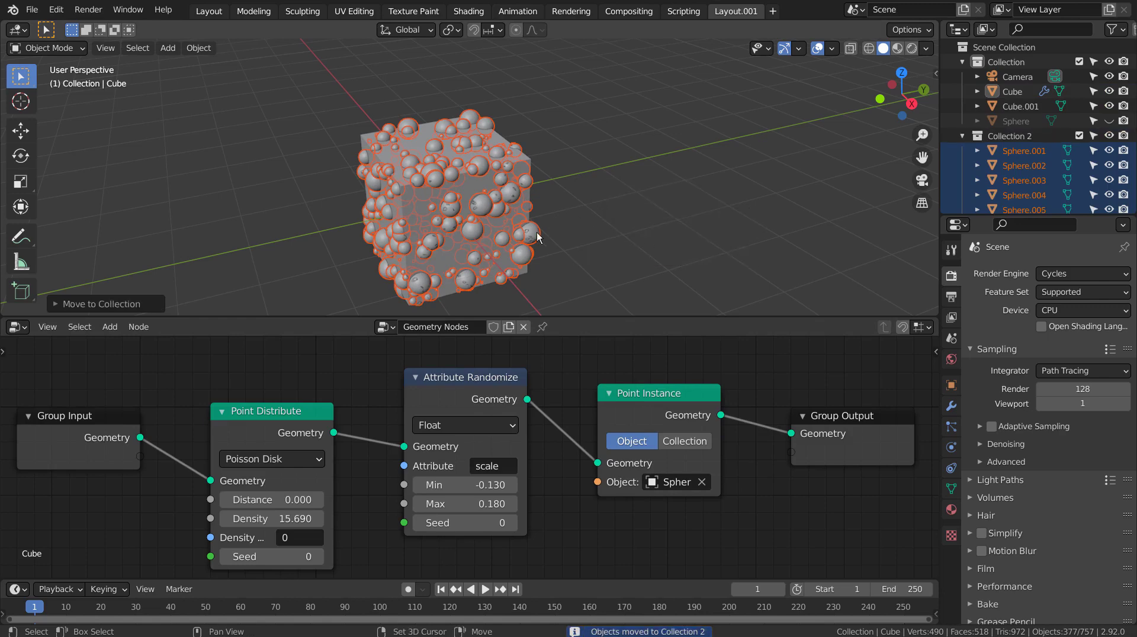
shift+click(536, 233)
key(ctrl+j)
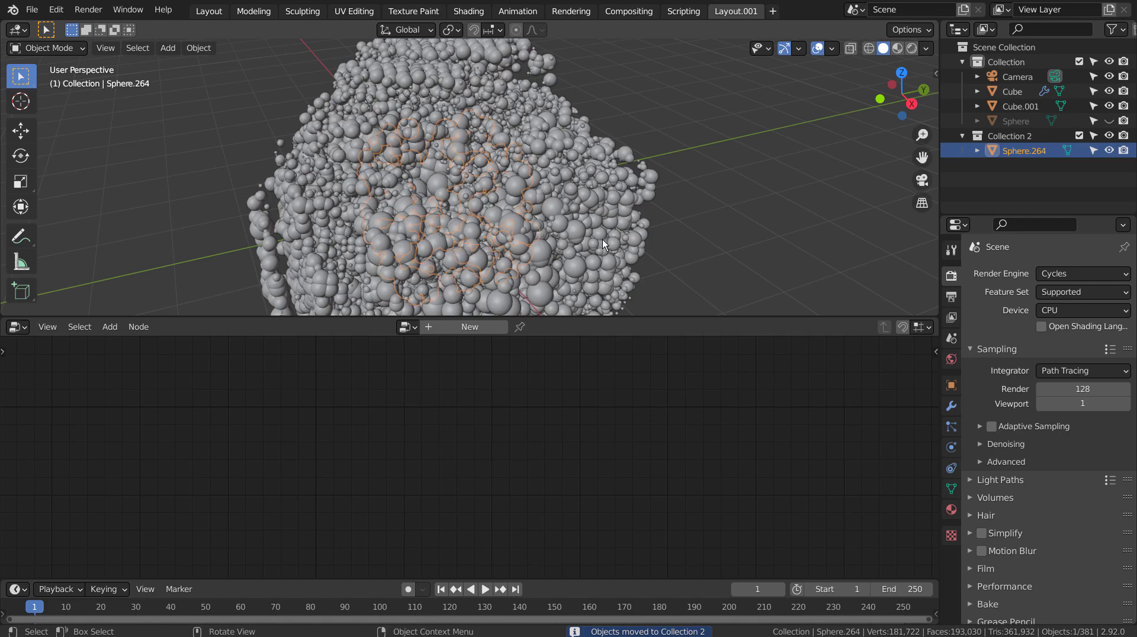
Step: Undo the join, restoring the 377 spheres as separate objects, and zoom in on the cube
scroll(602, 239, down, 5)
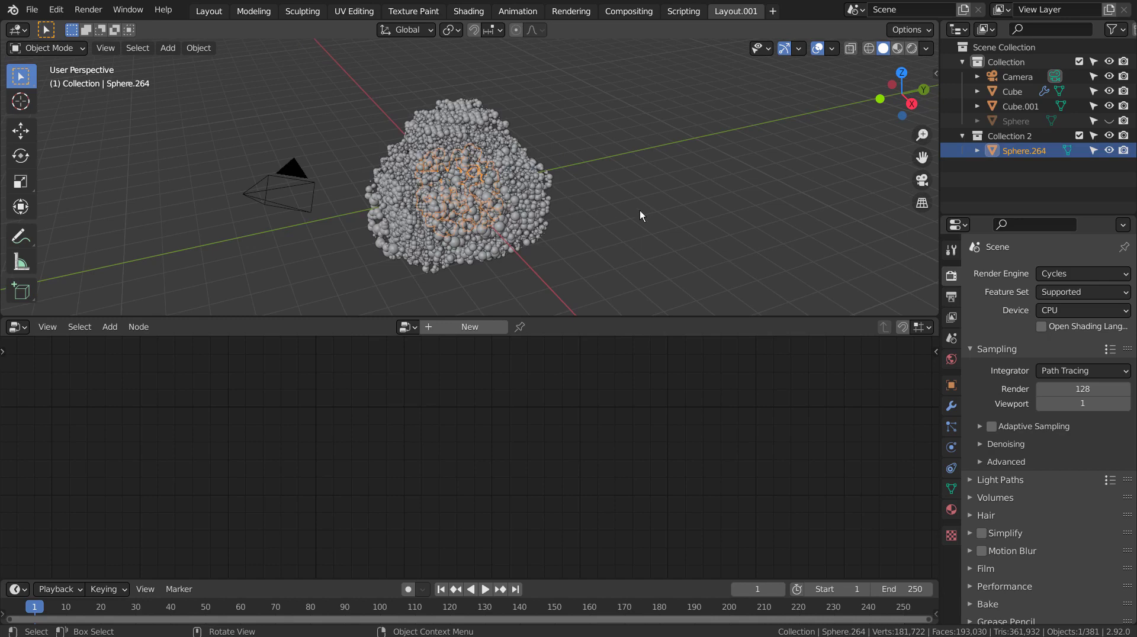
key(ctrl+z)
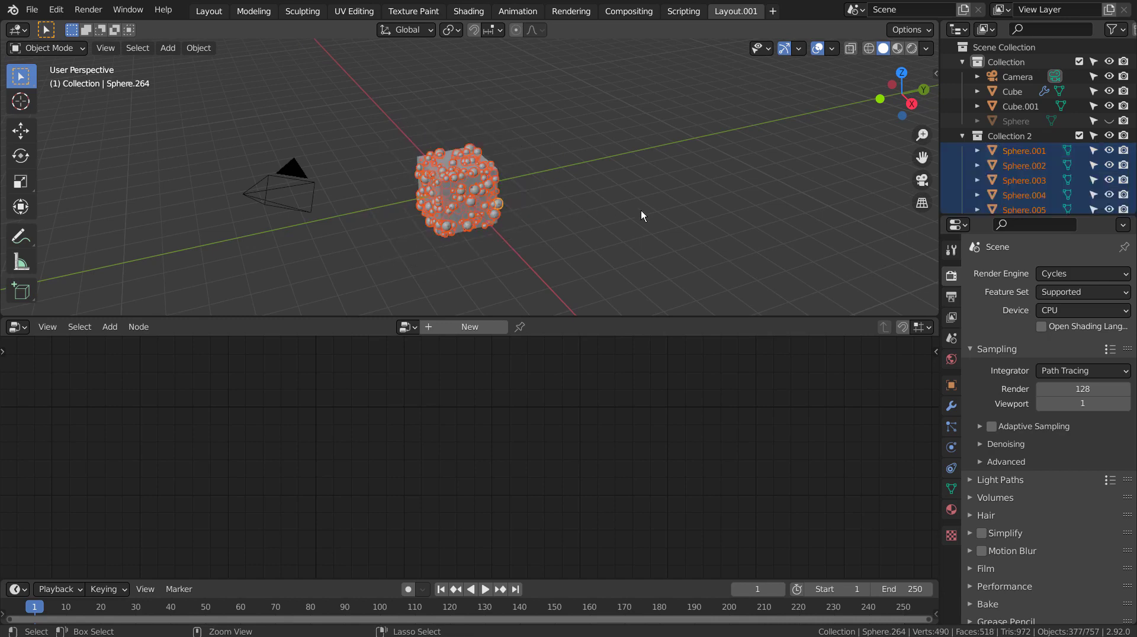
scroll(549, 219, up, 3)
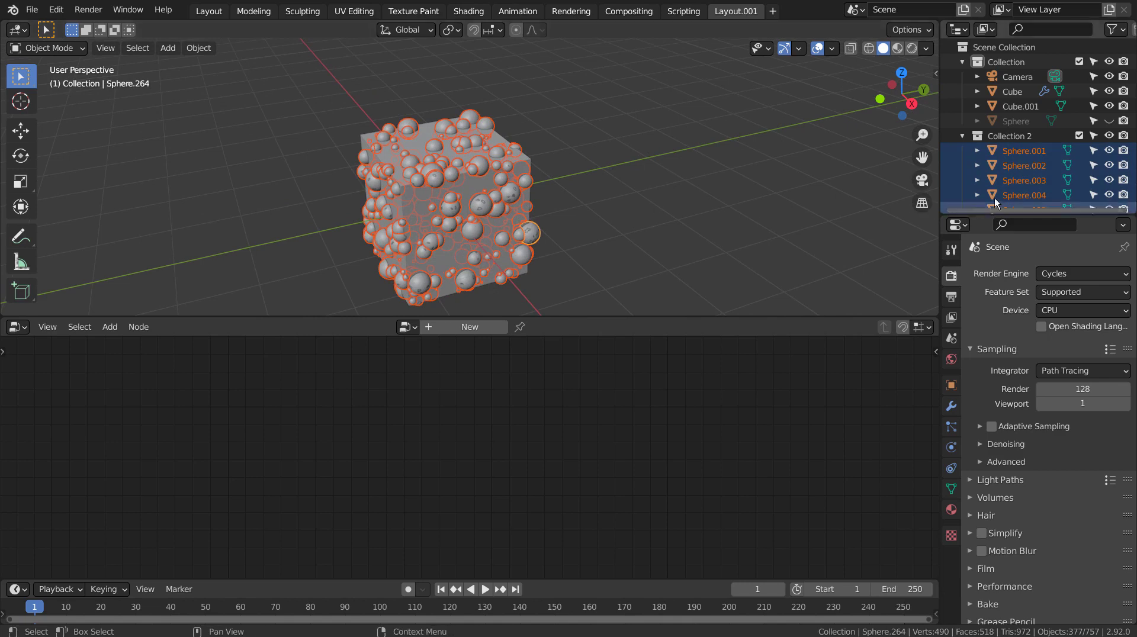
Step: Delete the original Sphere object, making it visible first so the deletion succeeds
click(961, 136)
click(1000, 122)
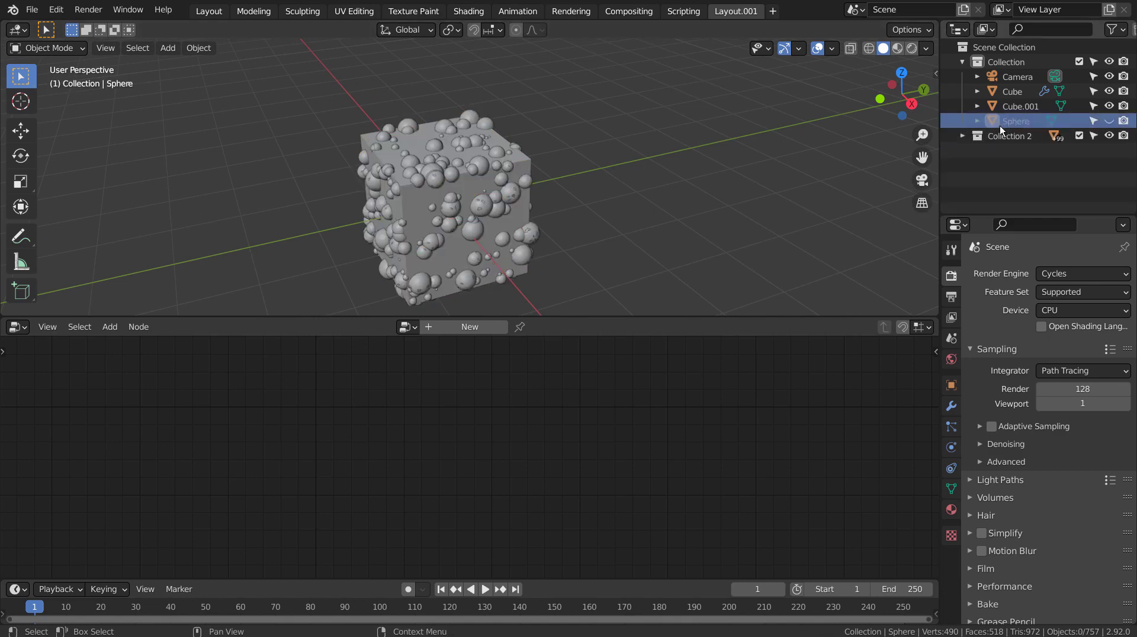
key(x)
click(759, 159)
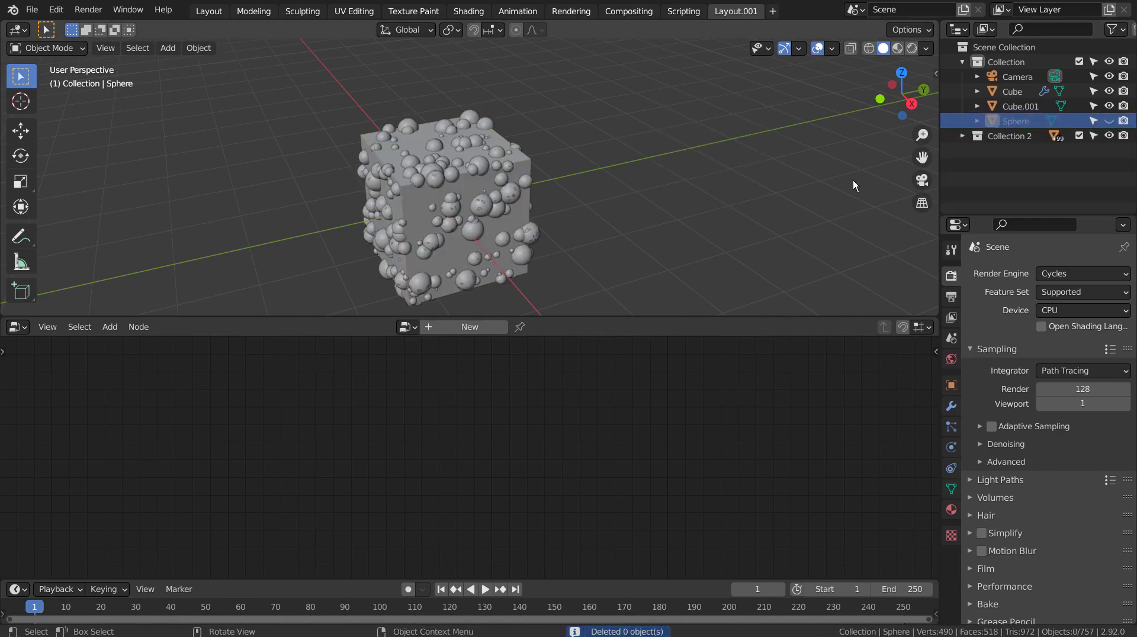
click(1109, 121)
key(x)
click(711, 151)
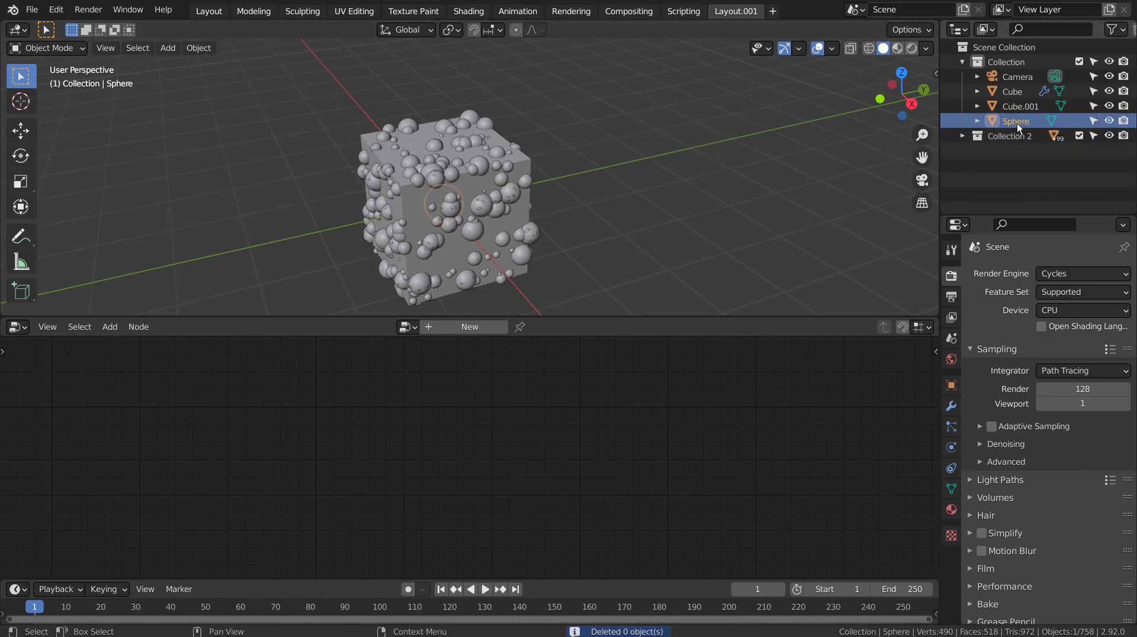
key(x)
click(747, 165)
Step: Delete the Geometry Nodes Cube, leaving Cube.001 and the Collection 2 spheres
click(1027, 106)
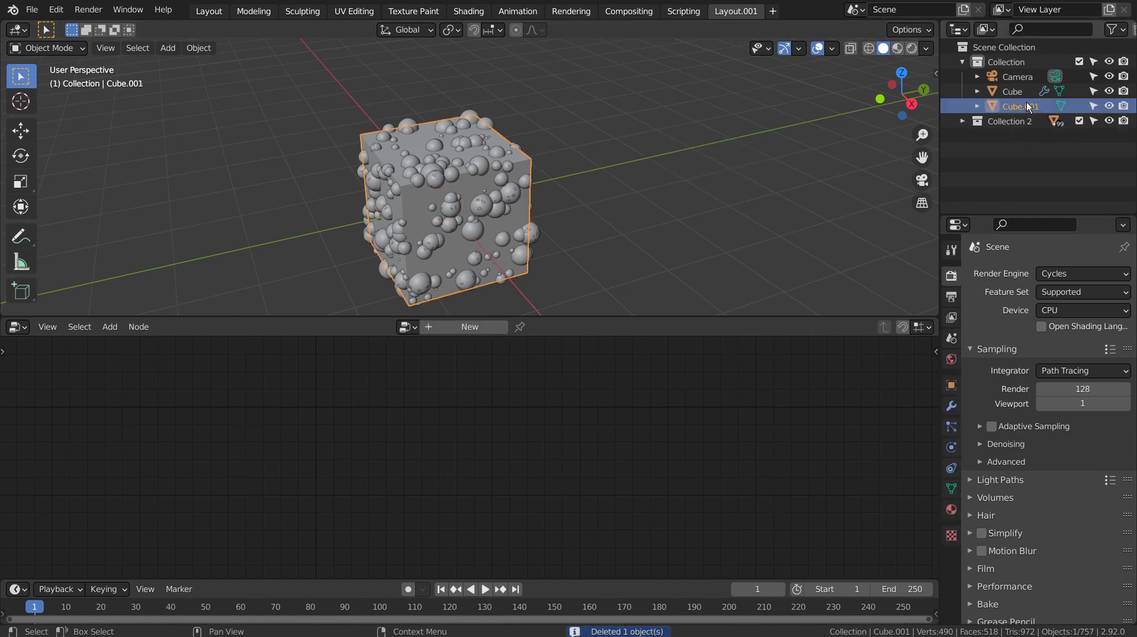
click(1022, 95)
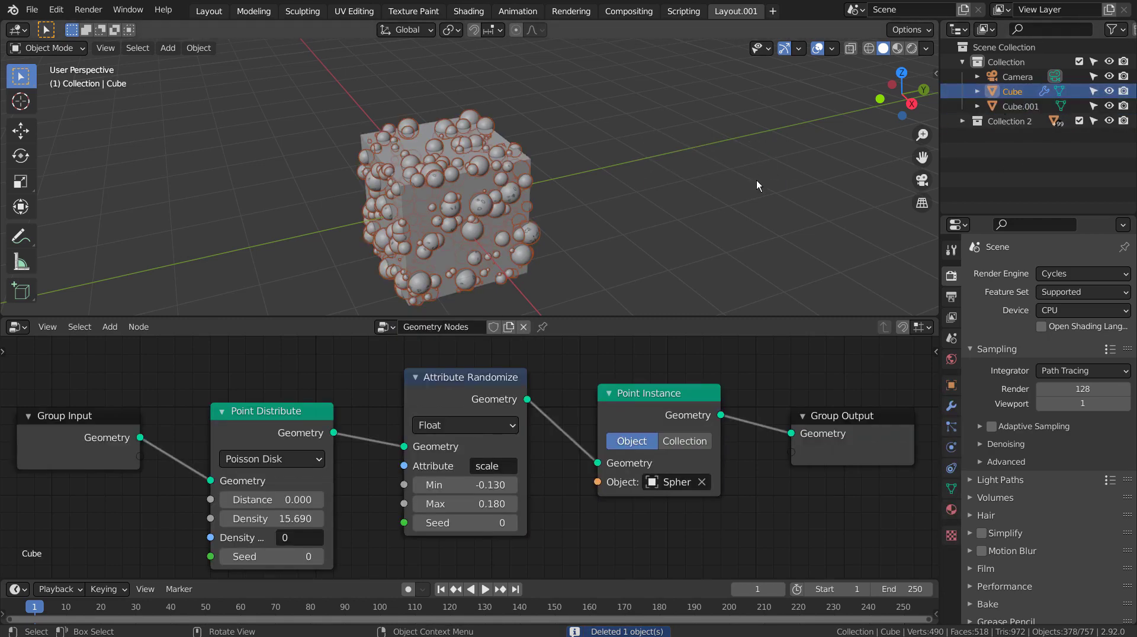
key(x)
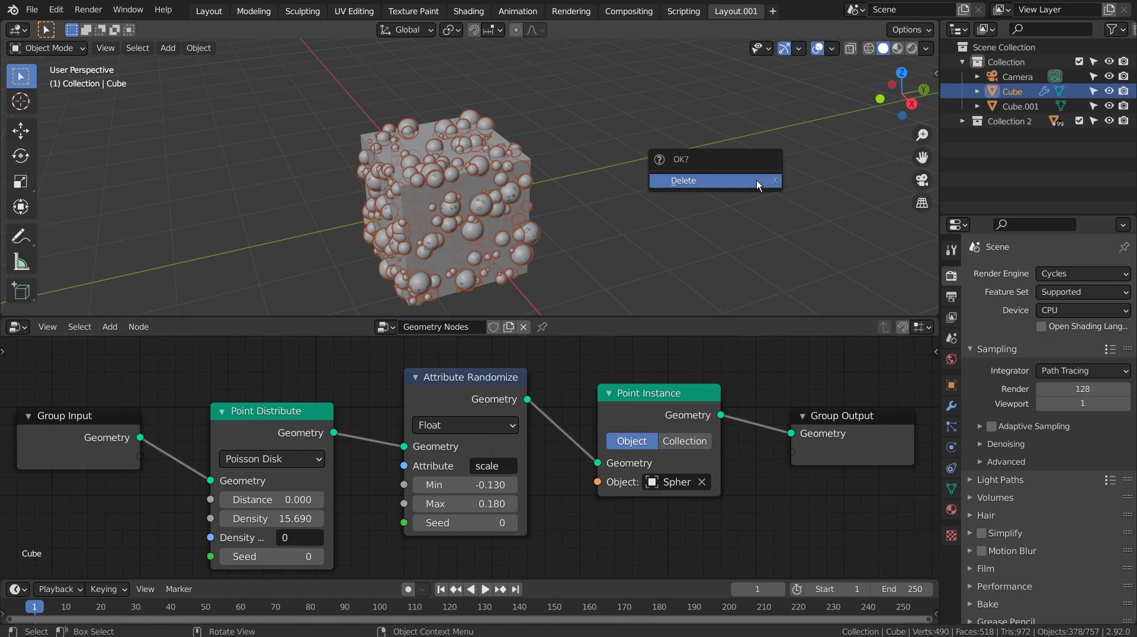
click(756, 180)
click(534, 232)
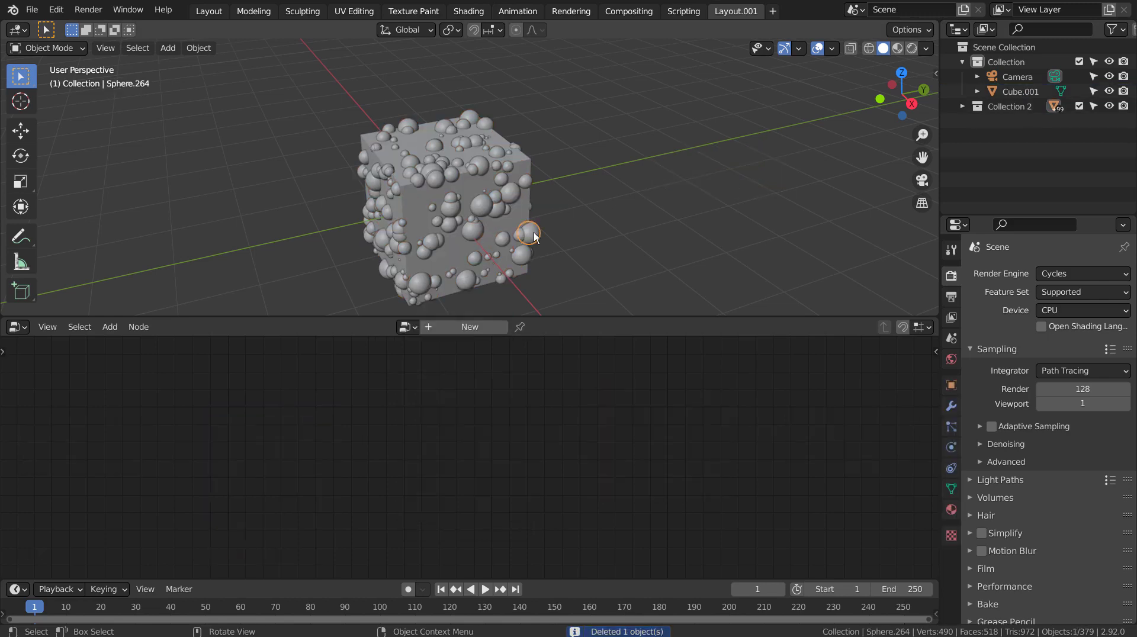
Step: Select every object in Collection 2 and join them into Sphere.264, then select Cube.001
right_click(1014, 109)
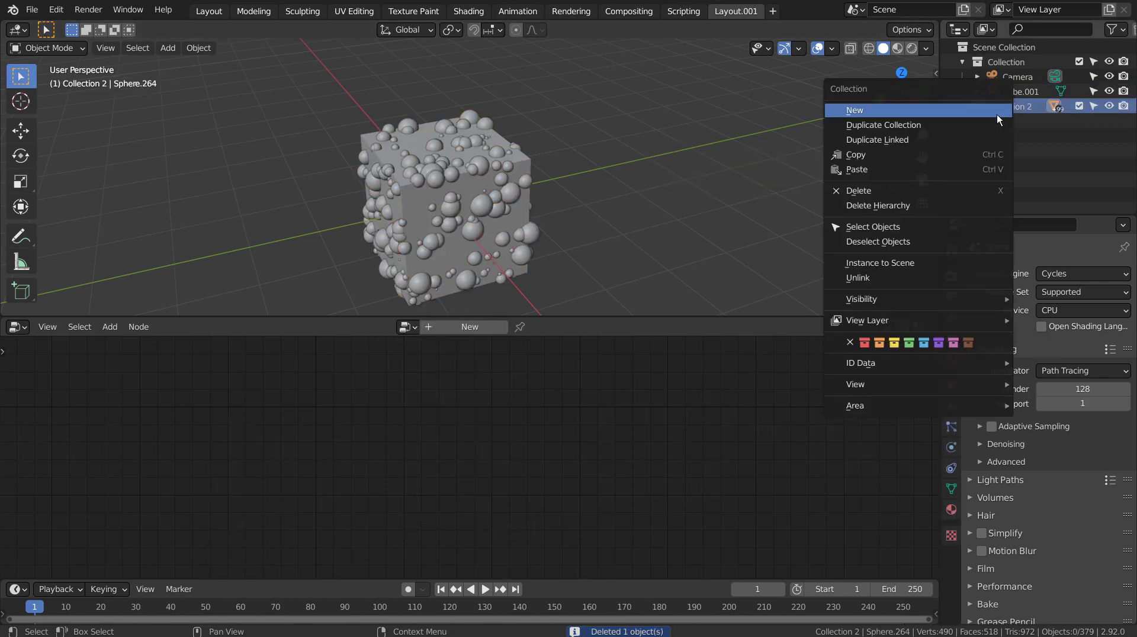
click(900, 227)
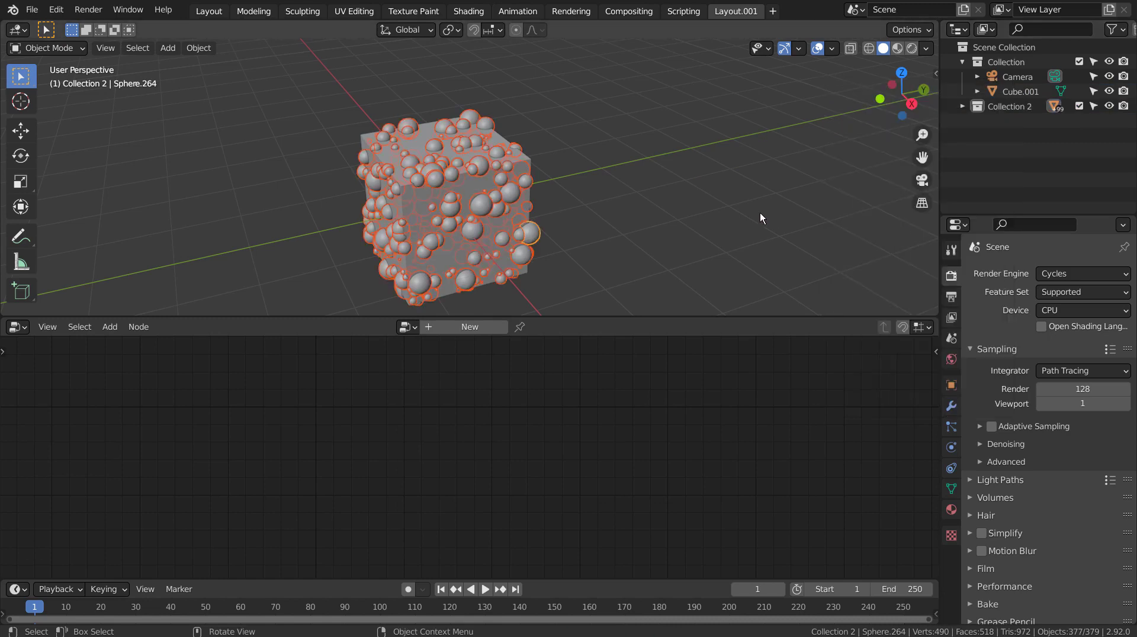
key(ctrl+j)
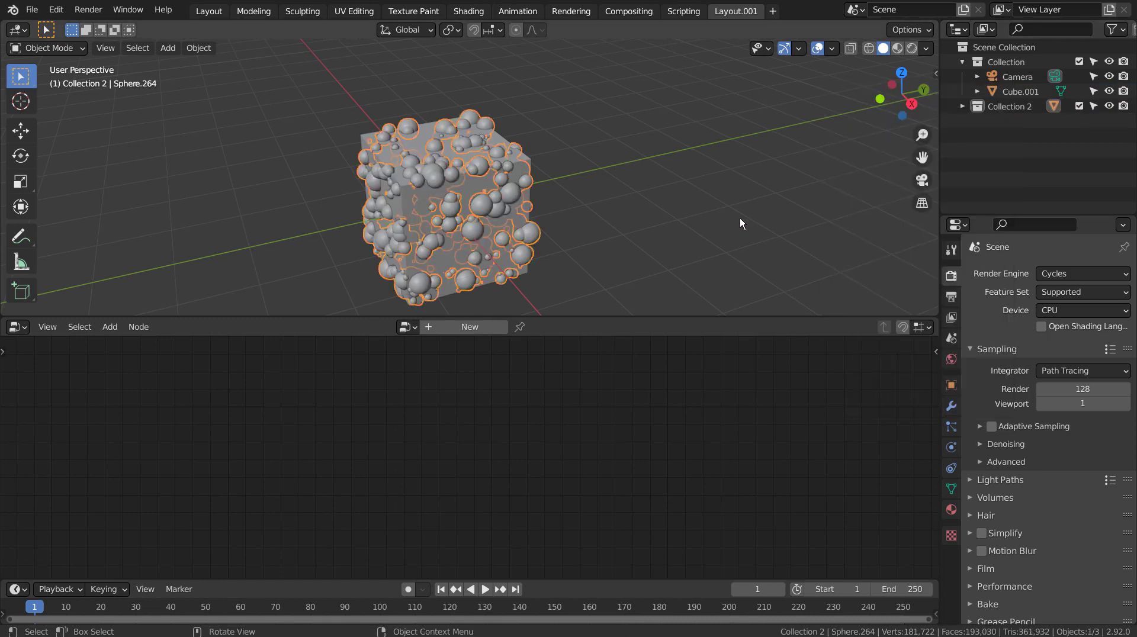
click(404, 197)
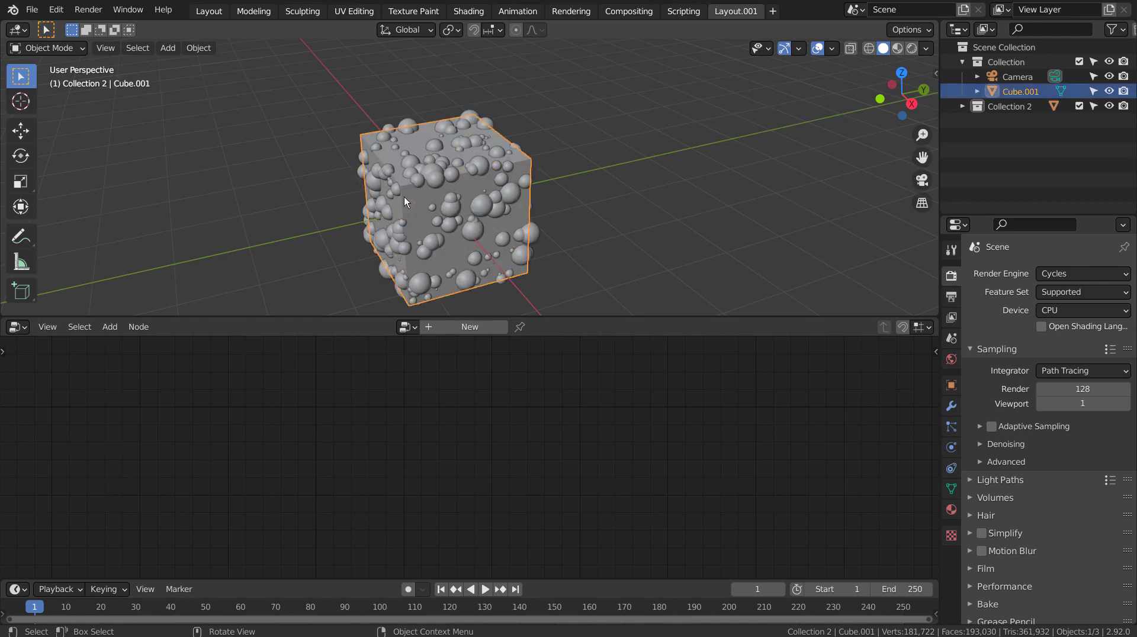
Step: Add a Boolean Difference modifier to Cube.001 using Sphere.264 as the cutter object
click(951, 407)
click(995, 274)
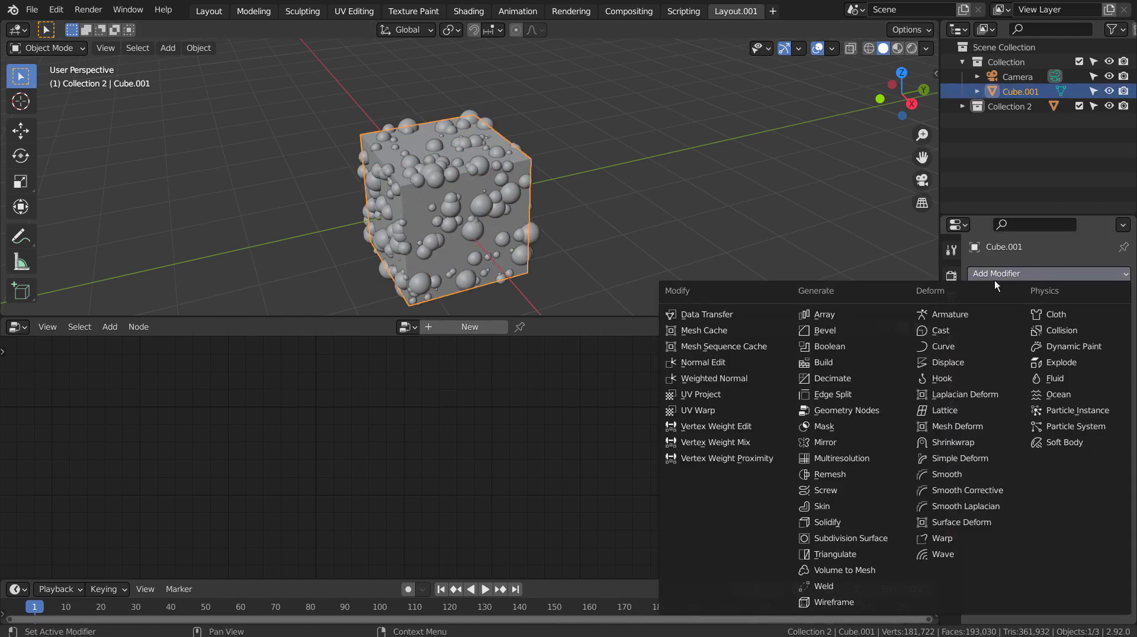
click(876, 346)
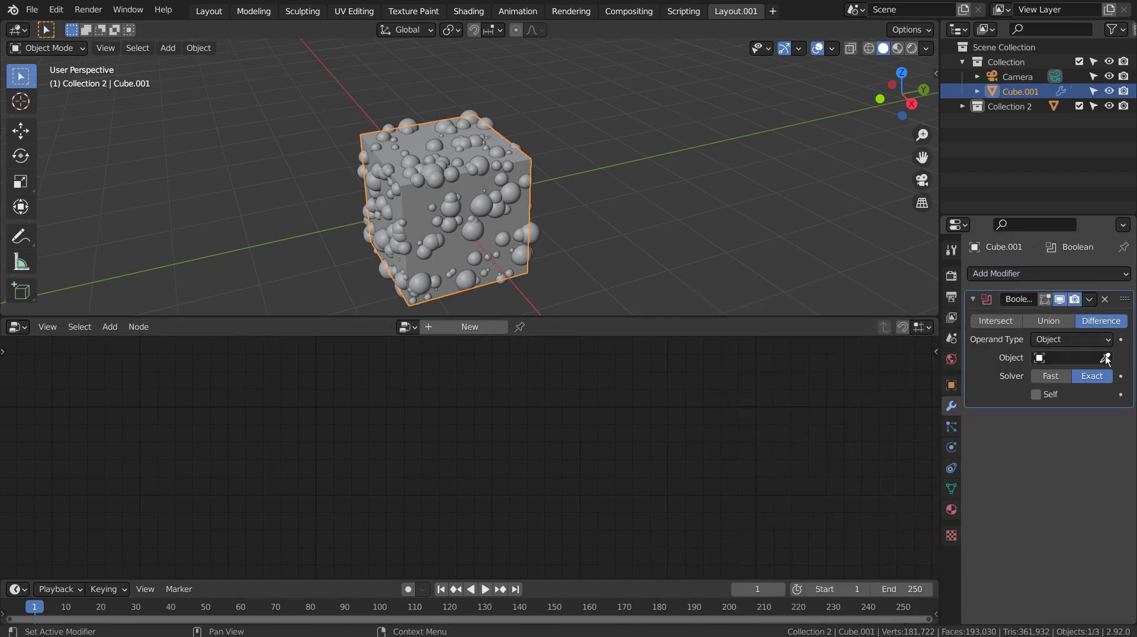
click(1105, 358)
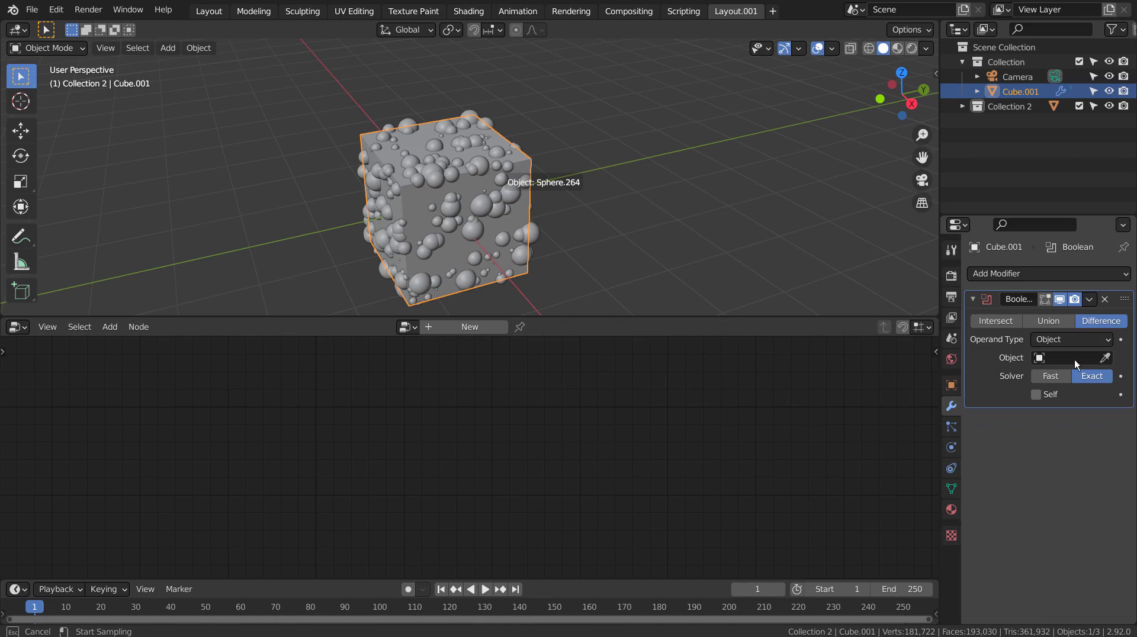
click(1055, 359)
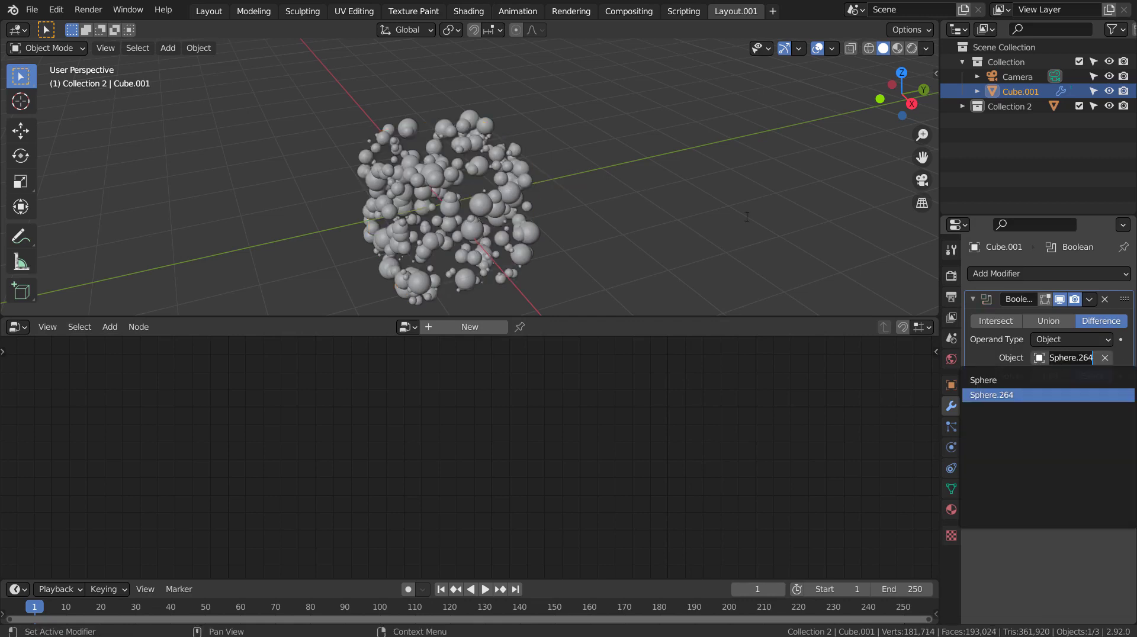
Step: Enable Self on the Boolean modifier so sphere-shaped cuts appear on Cube.001
key(Return)
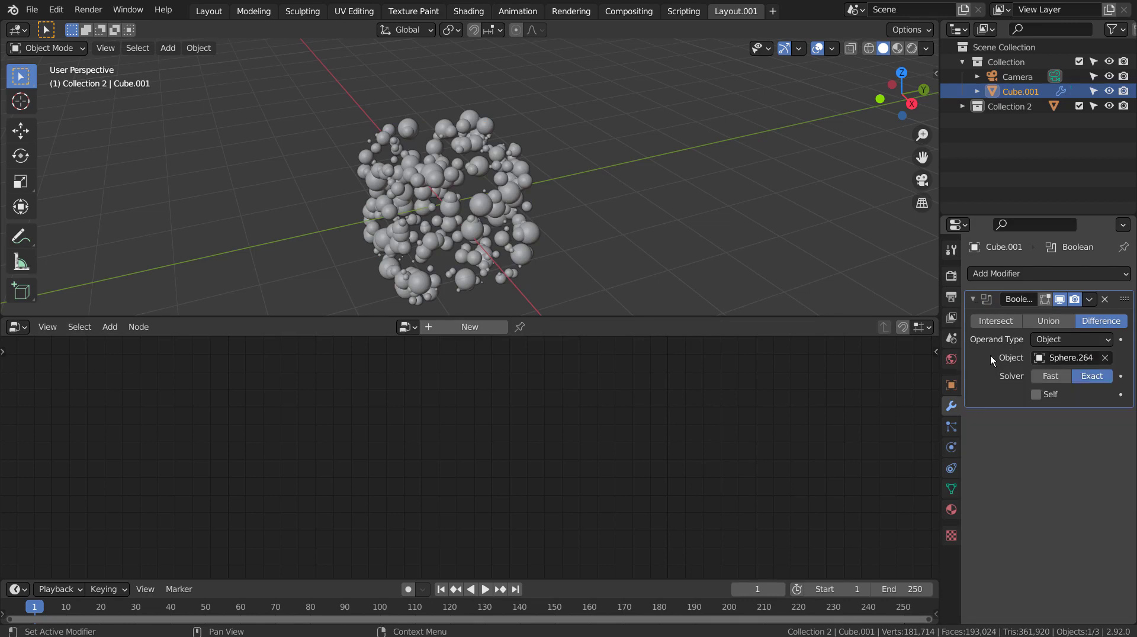
click(1050, 395)
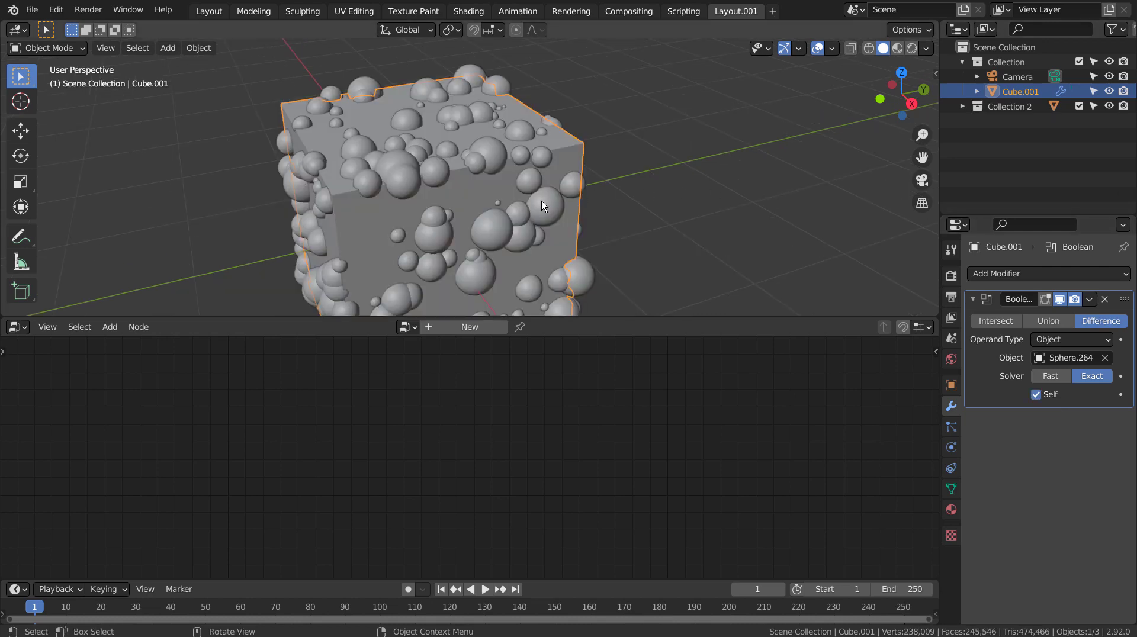
click(666, 279)
key(ctrl+space)
scroll(667, 279, down, 2)
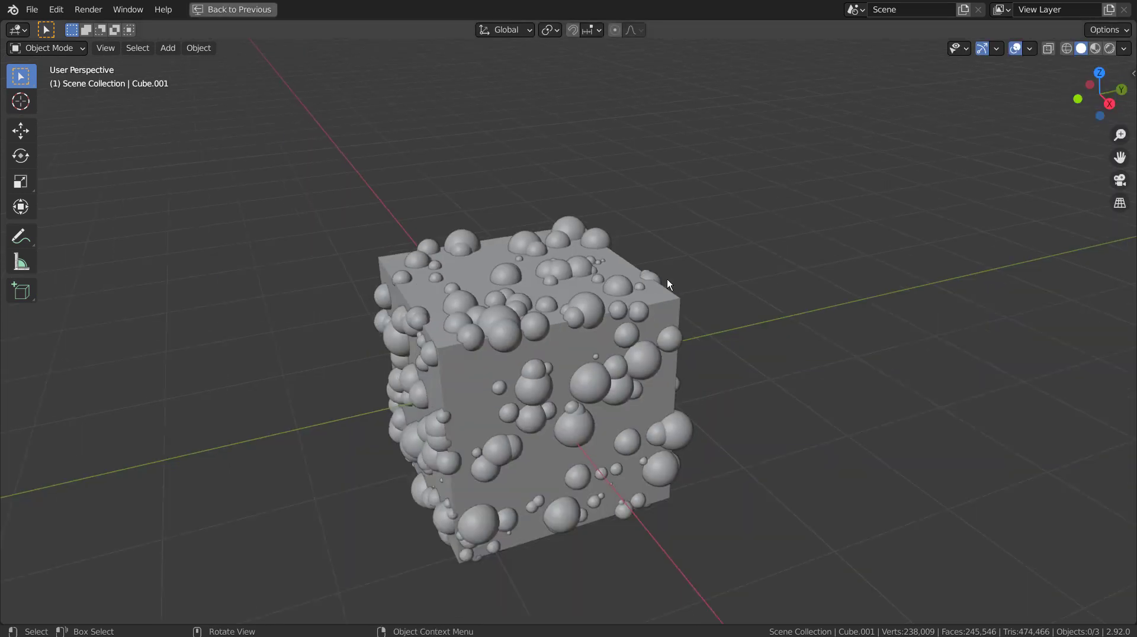
click(649, 310)
key(h)
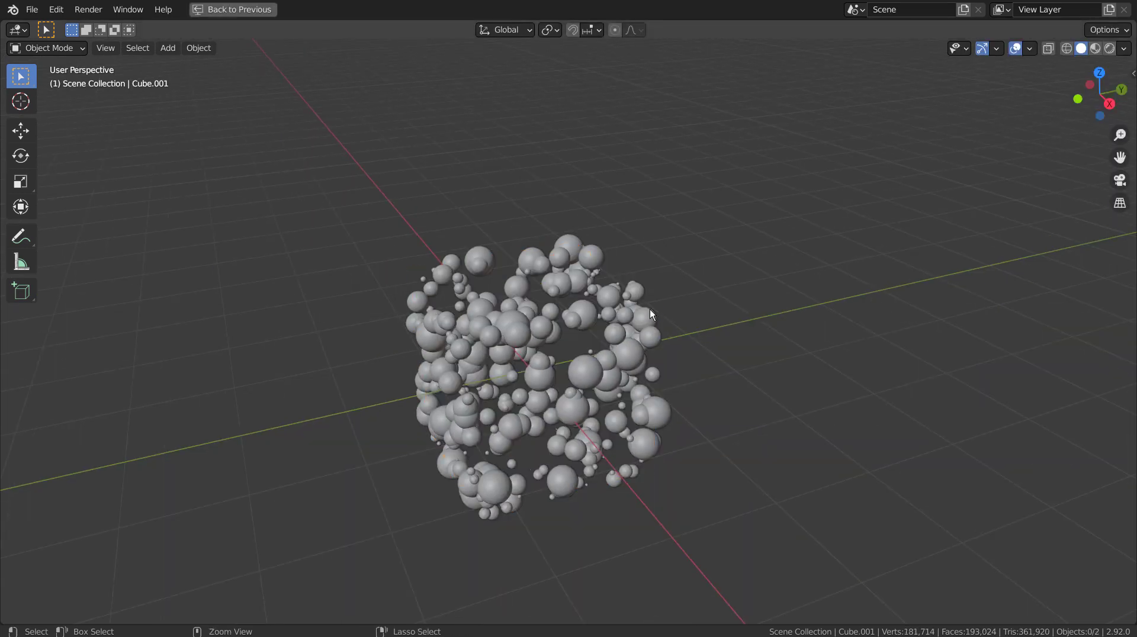
key(alt+h)
key(Delete)
middle_drag(574, 393, 486, 400)
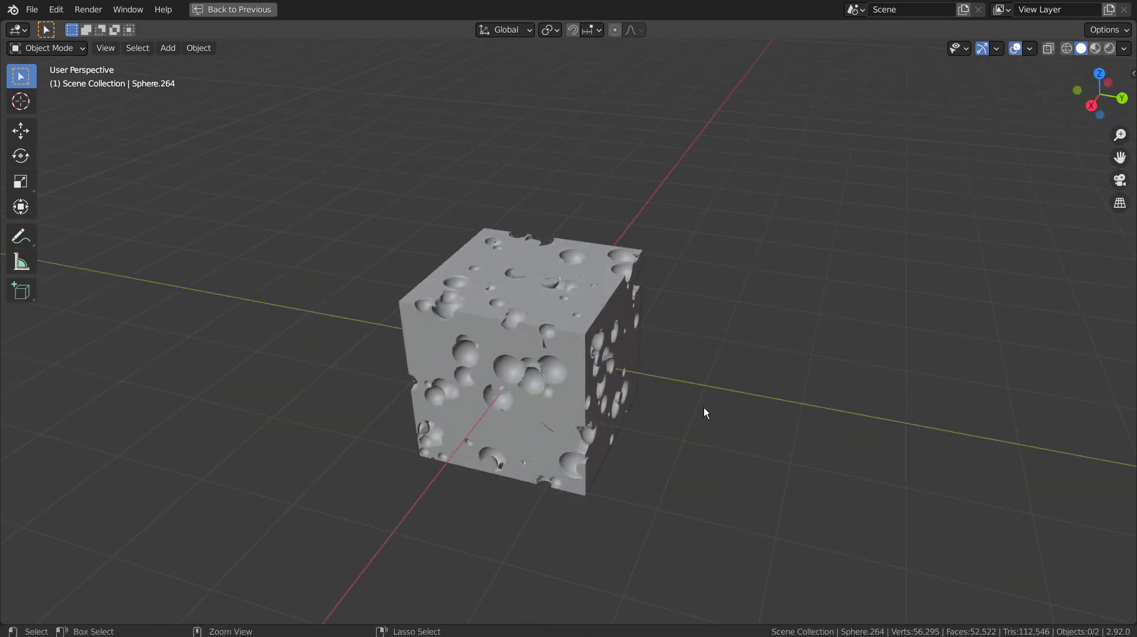
key(alt+h)
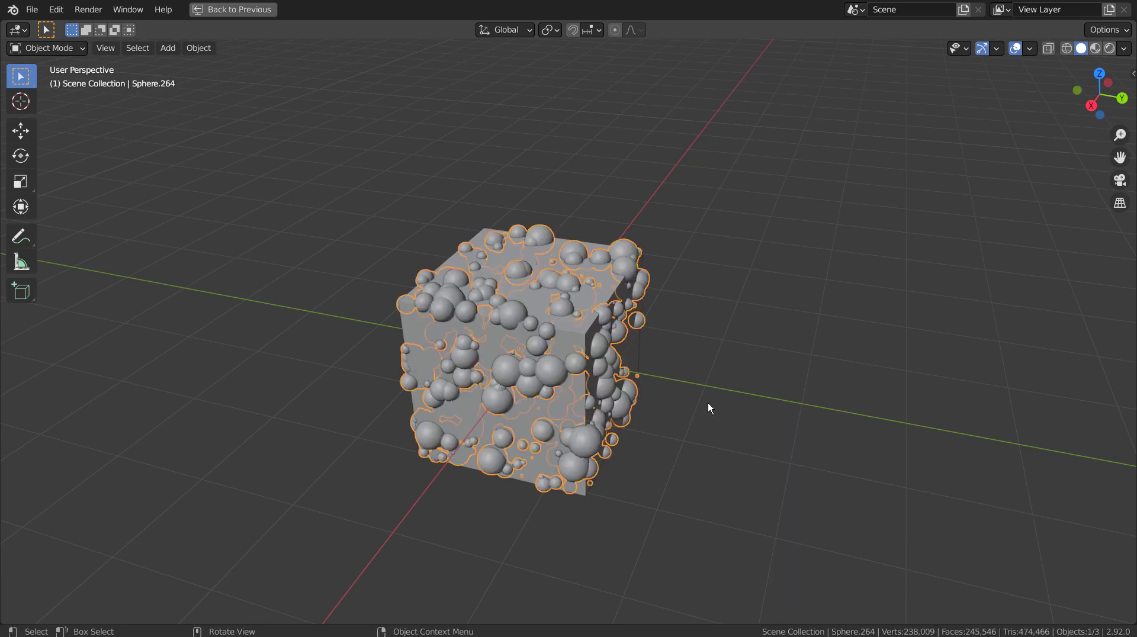
click(708, 402)
scroll(705, 414, up, 3)
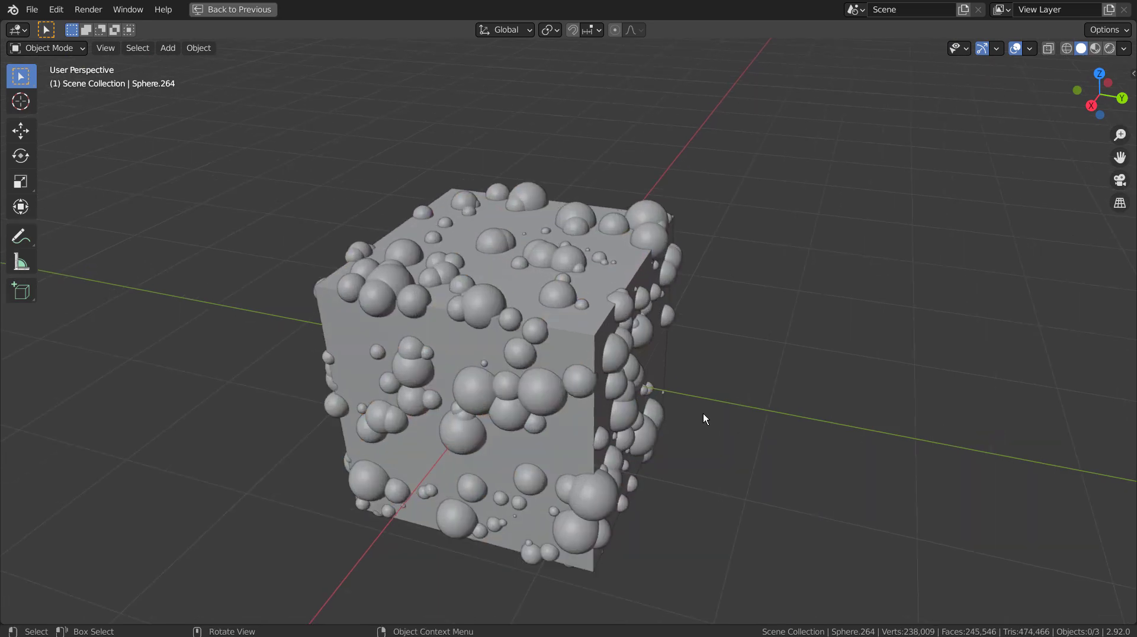